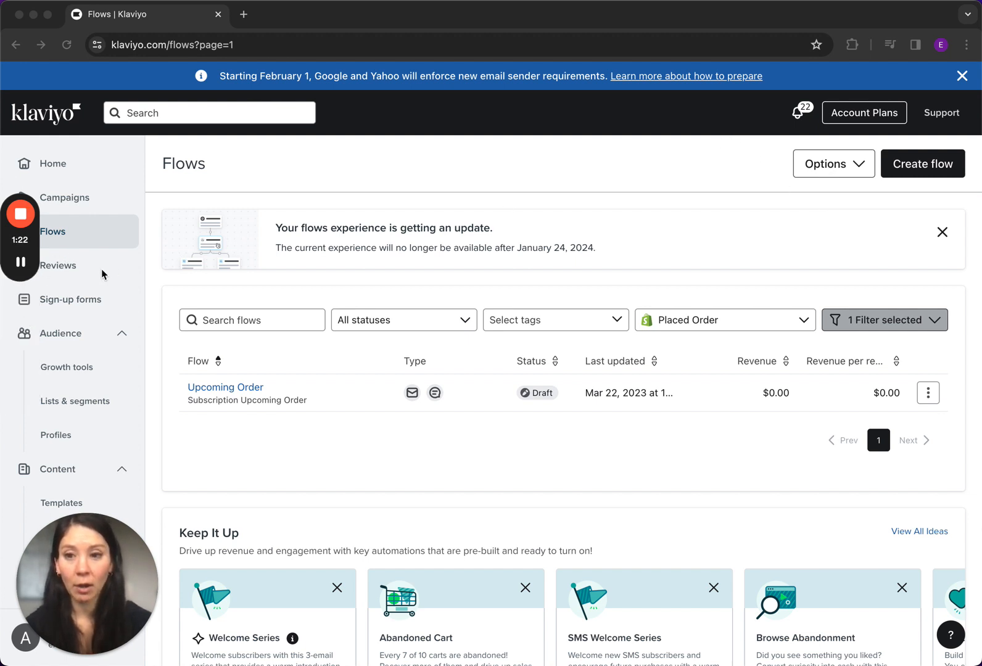
Create a flow from scratch named "Upcoming Subscription Order" and postpone the new flows experience
{"action": "left_click", "coordinate": [60, 233]}
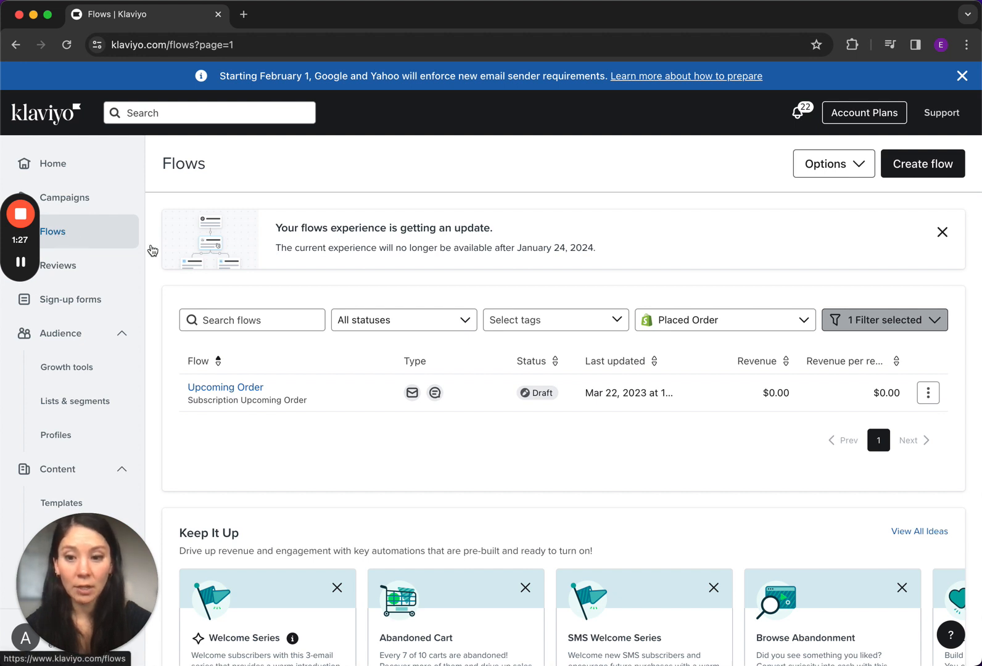
{"action": "left_click", "coordinate": [922, 174]}
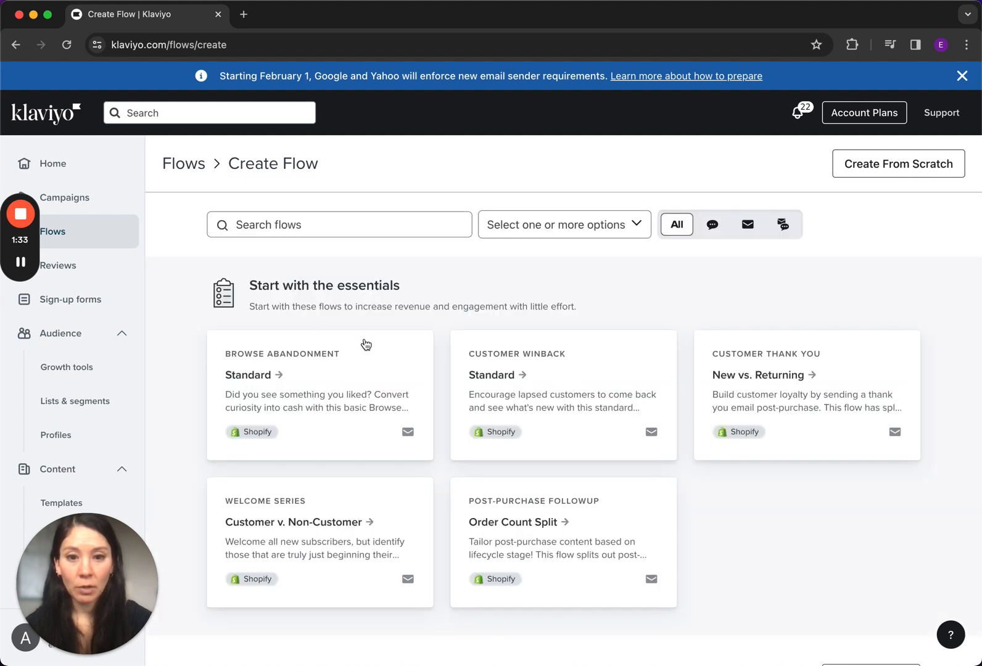
{"action": "left_click", "coordinate": [902, 170]}
{"action": "left_click", "coordinate": [549, 228]}
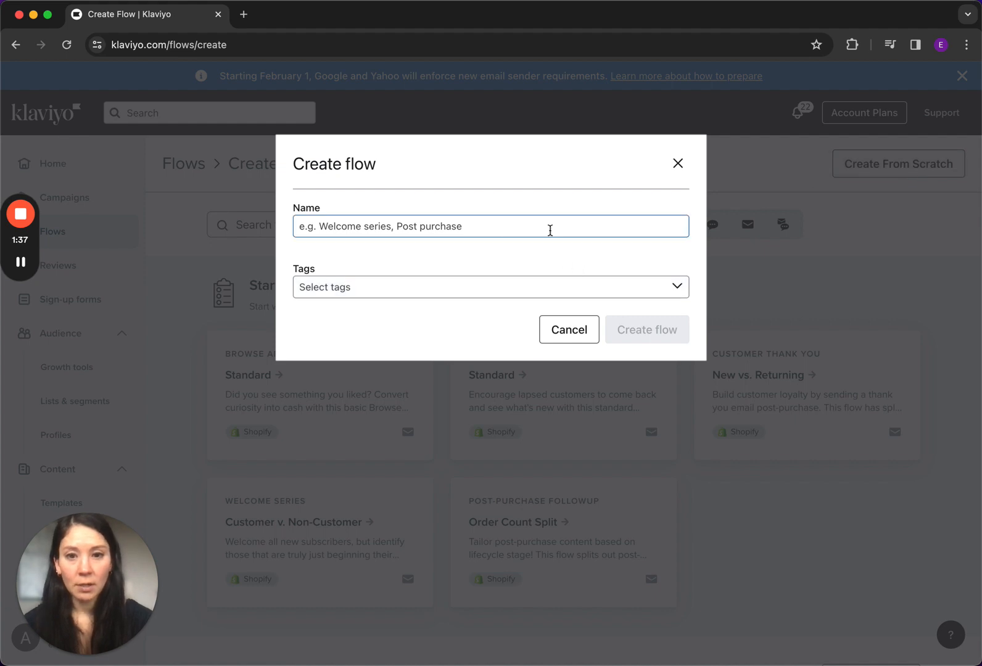
{"action": "type", "text": "Upc"}
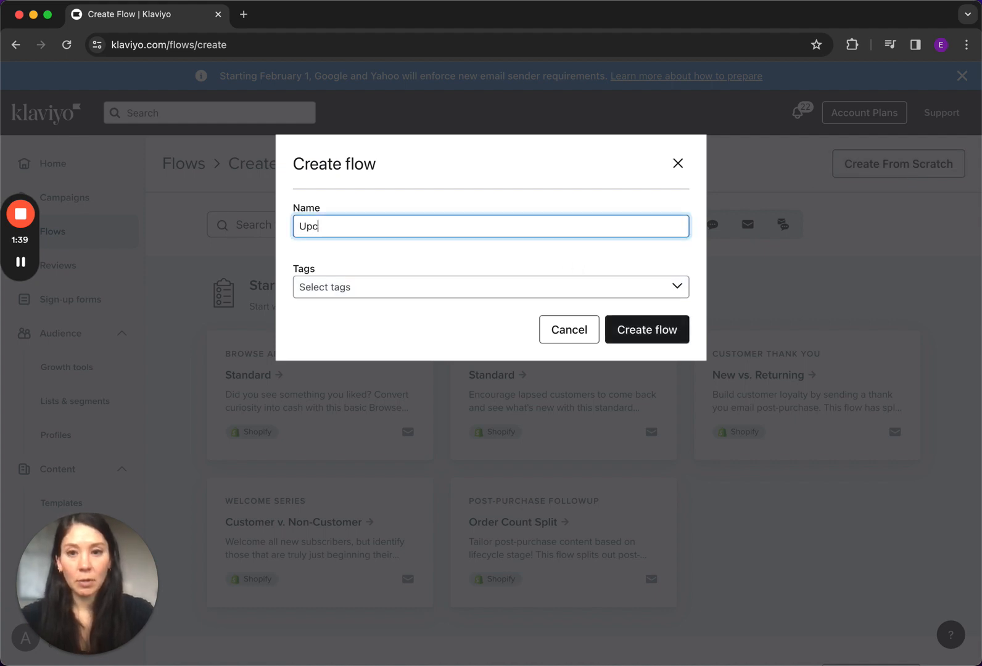
{"action": "type", "text": "oming Subscription Order"}
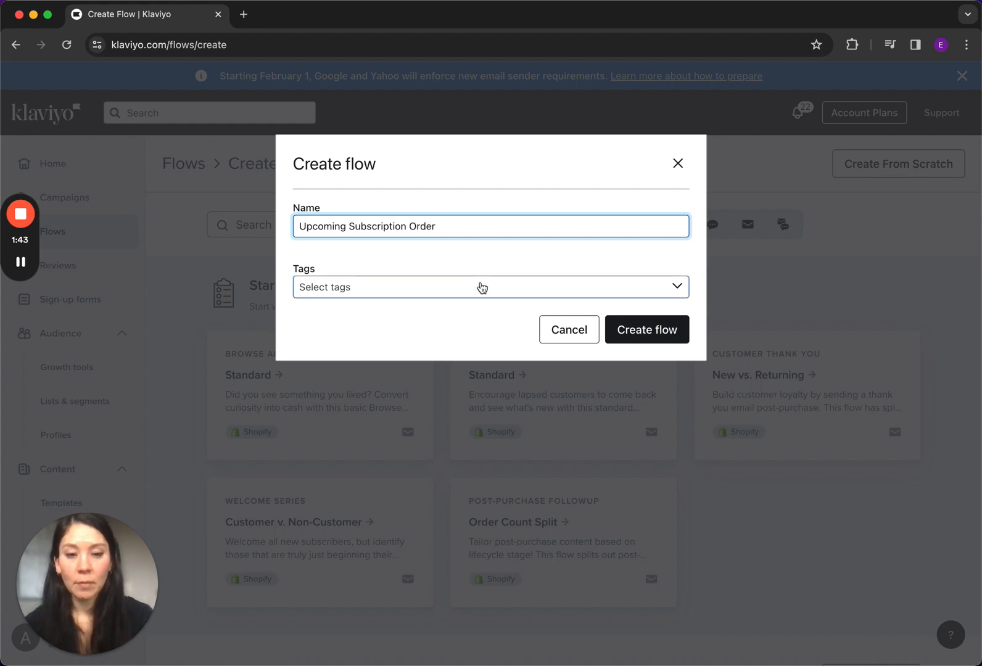
{"action": "left_click", "coordinate": [639, 337]}
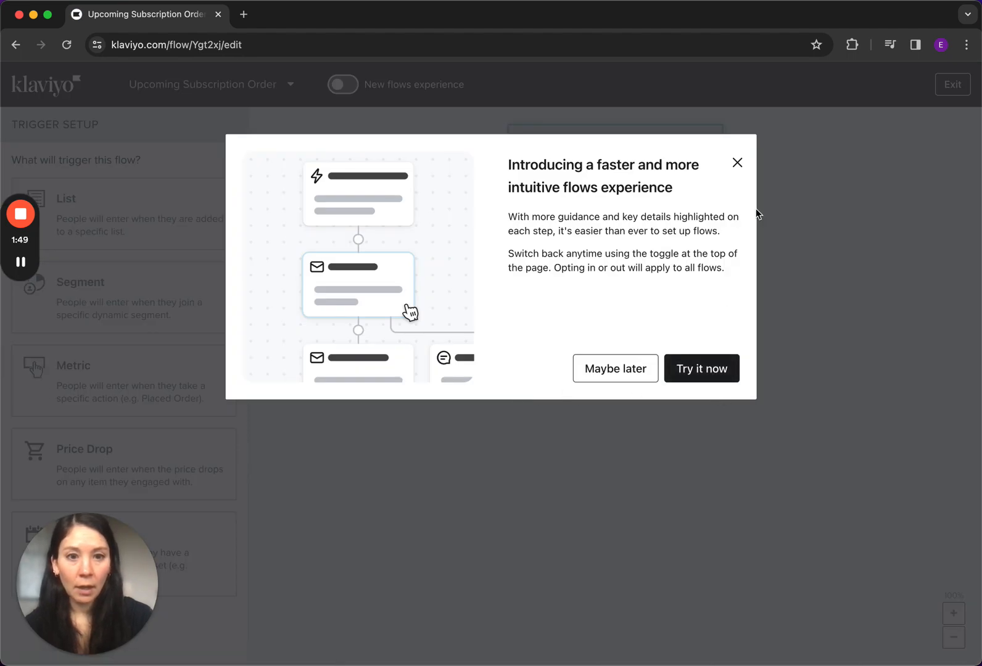
{"action": "left_click", "coordinate": [631, 368]}
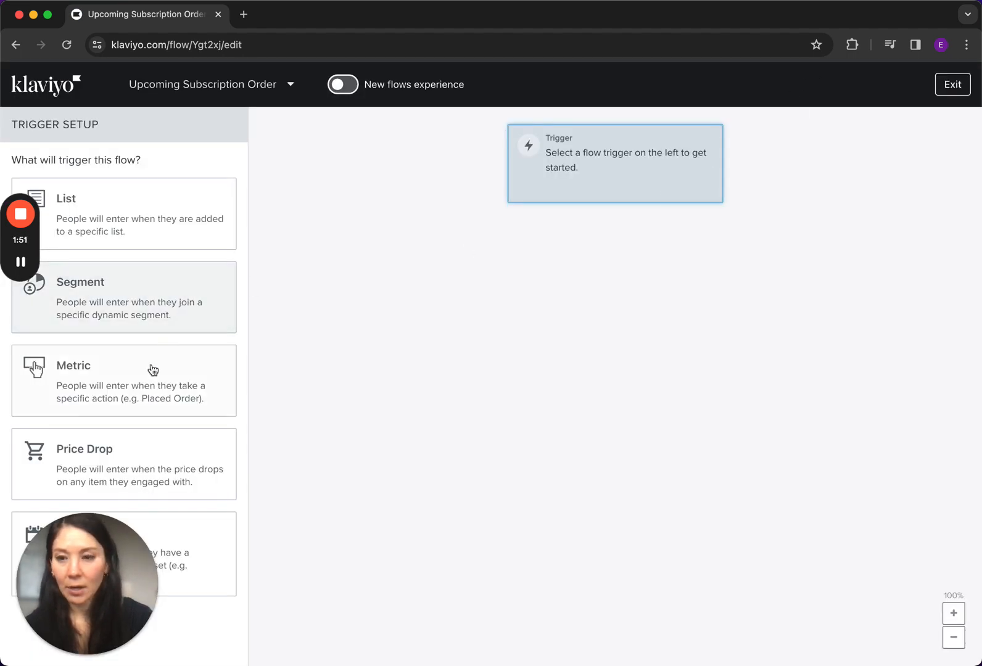
Set the flow's trigger to the metric Subscription Upcoming Order and save the trigger setup
{"action": "left_click", "coordinate": [112, 382]}
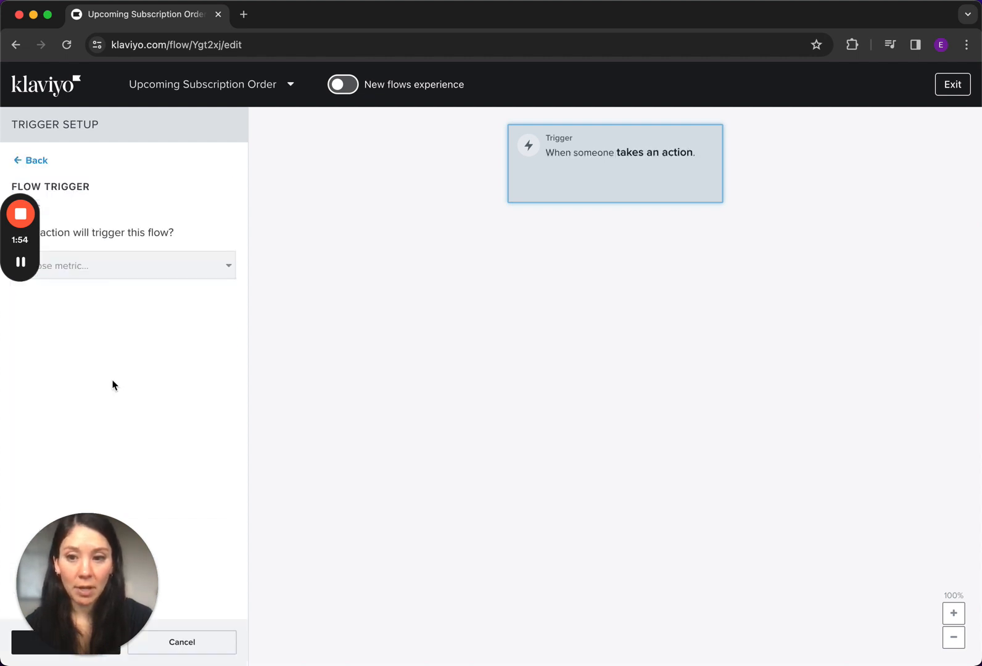
{"action": "left_click", "coordinate": [197, 268]}
{"action": "scroll", "coordinate": [164, 456], "scroll_direction": "down", "scroll_amount": 10}
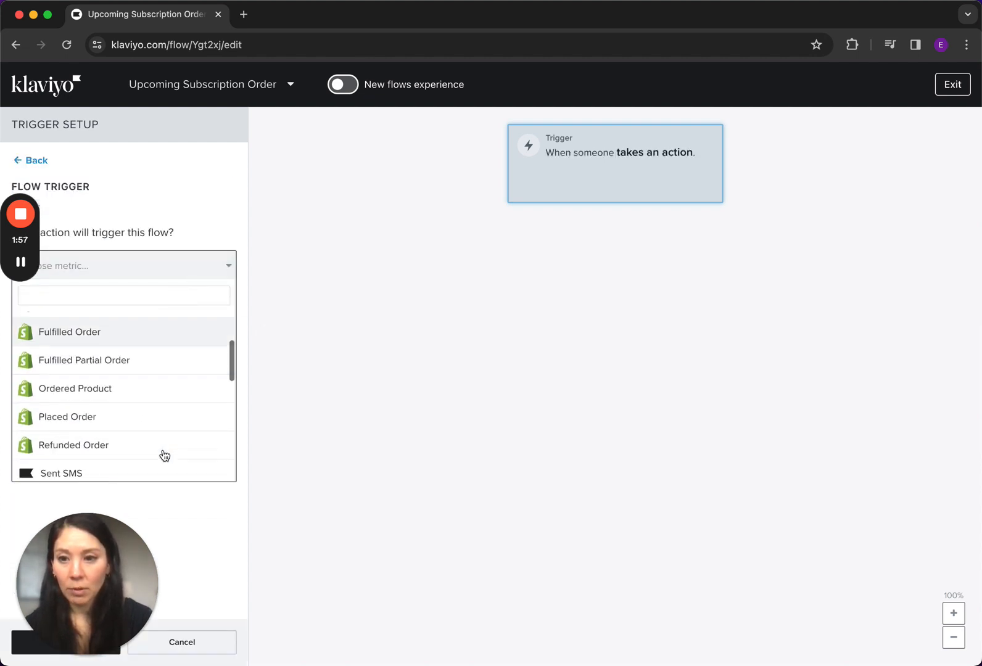
{"action": "scroll", "coordinate": [158, 403], "scroll_direction": "up", "scroll_amount": 1}
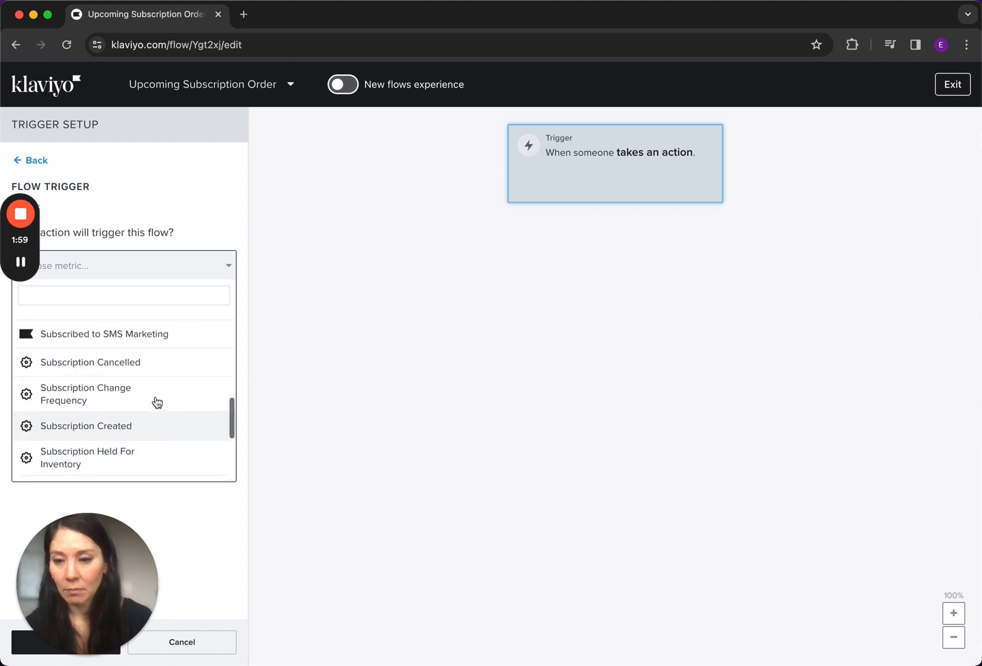
{"action": "scroll", "coordinate": [139, 437], "scroll_direction": "down", "scroll_amount": 2}
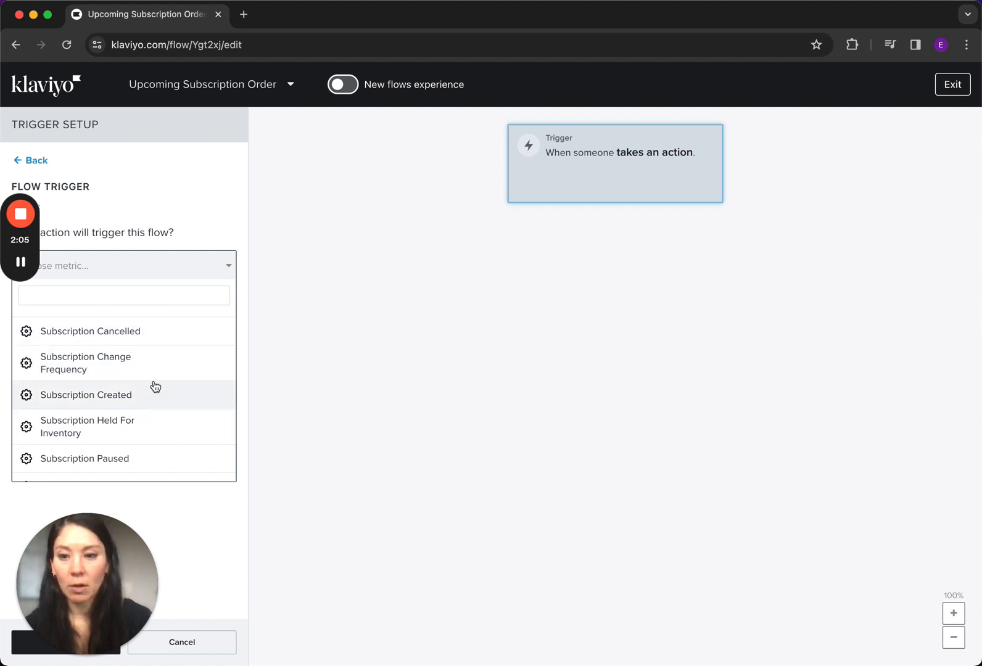
{"action": "scroll", "coordinate": [154, 412], "scroll_direction": "down", "scroll_amount": 3}
{"action": "scroll", "coordinate": [157, 414], "scroll_direction": "down", "scroll_amount": 3}
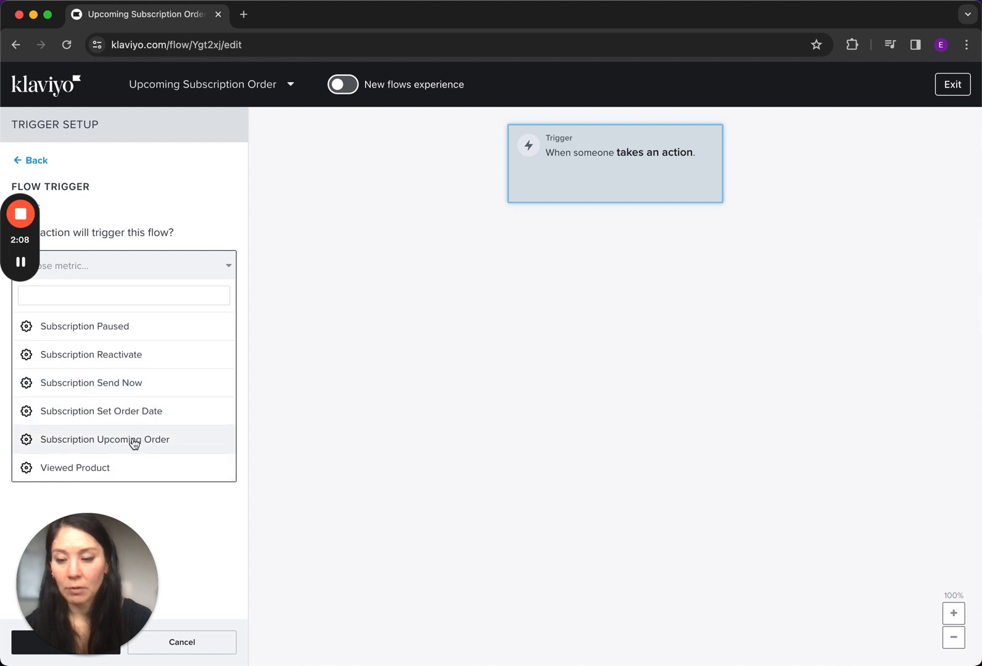
{"action": "left_click", "coordinate": [101, 440]}
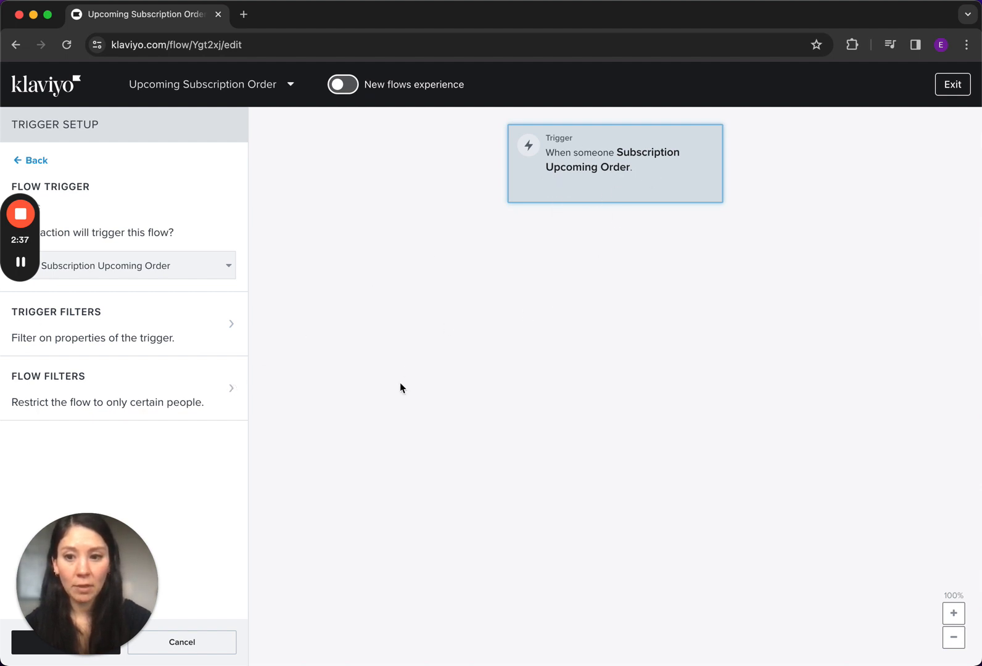
{"action": "left_click", "coordinate": [19, 647]}
{"action": "left_click_drag", "start_coordinate": [56, 614], "coordinate": [69, 549]}
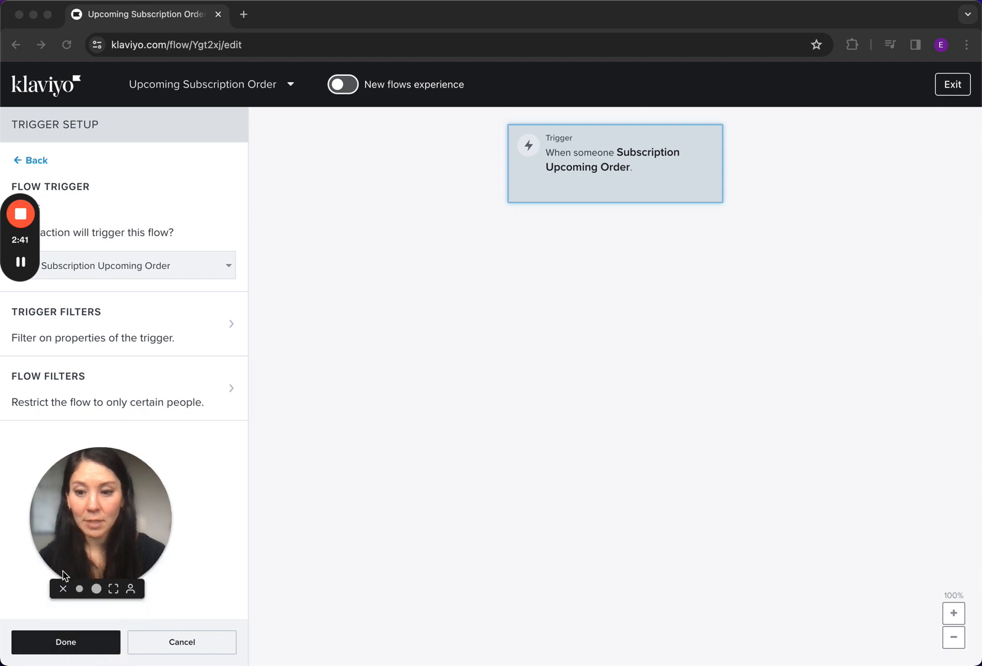
{"action": "left_click", "coordinate": [37, 647]}
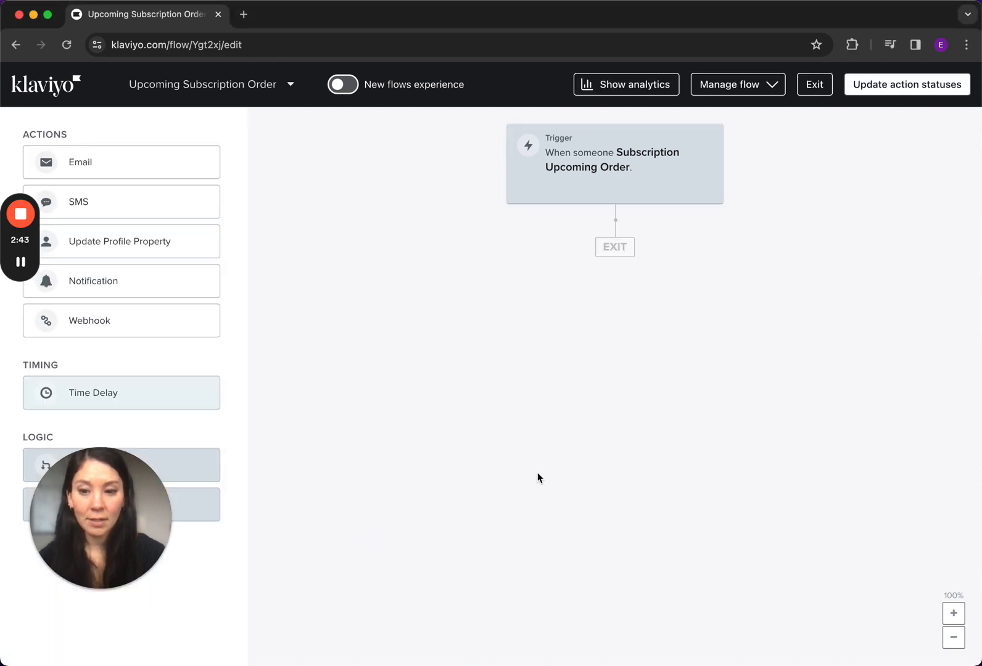
Add an email action to the flow directly below the trigger
{"action": "left_click_drag", "start_coordinate": [143, 489], "coordinate": [145, 560]}
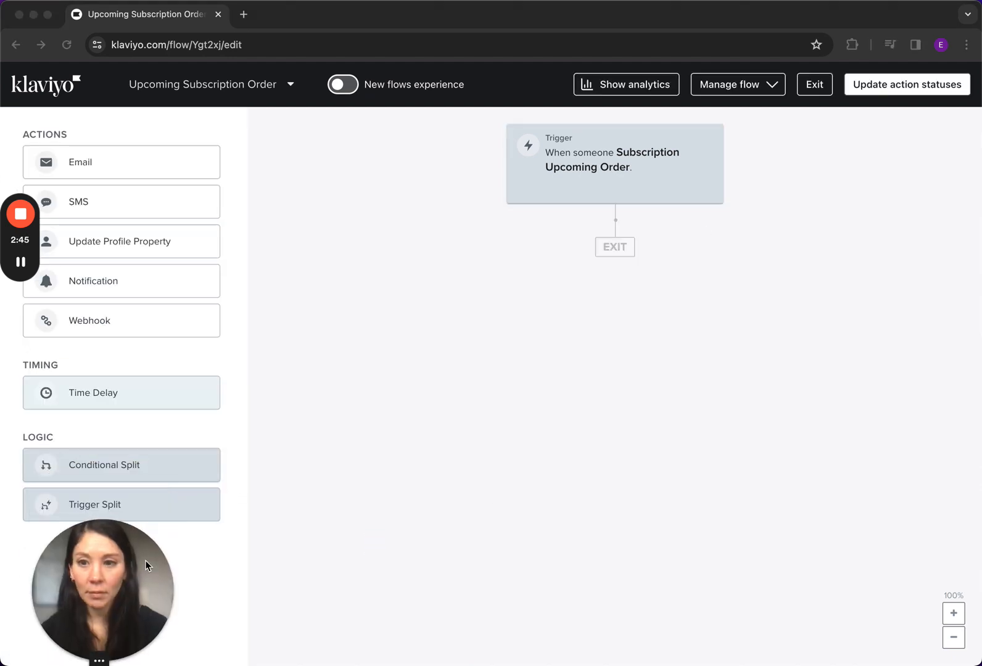
{"action": "left_click", "coordinate": [85, 162]}
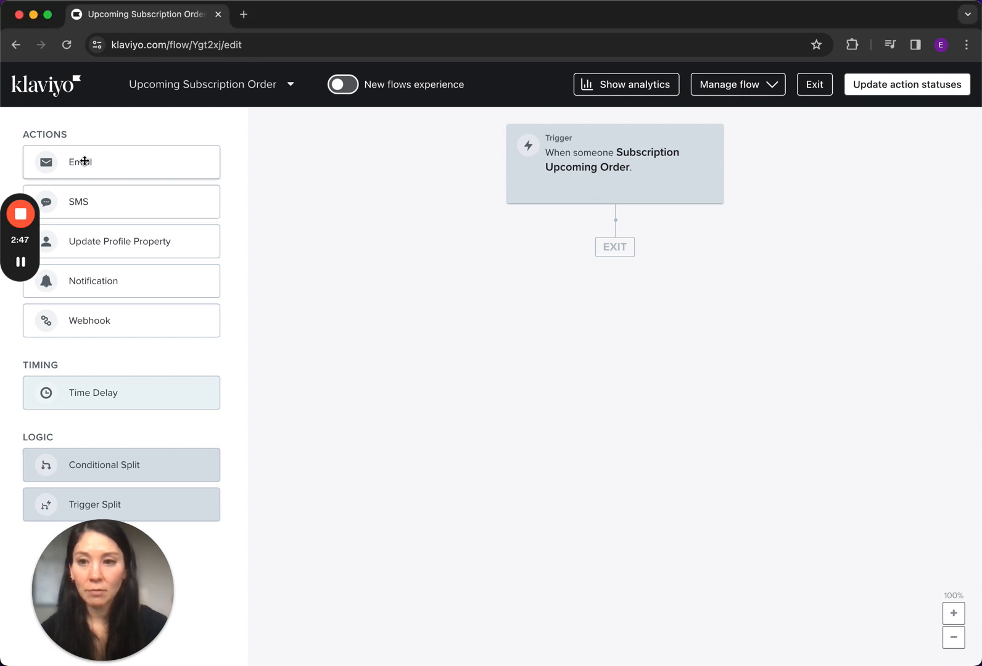
{"action": "left_click_drag", "start_coordinate": [84, 161], "coordinate": [581, 308]}
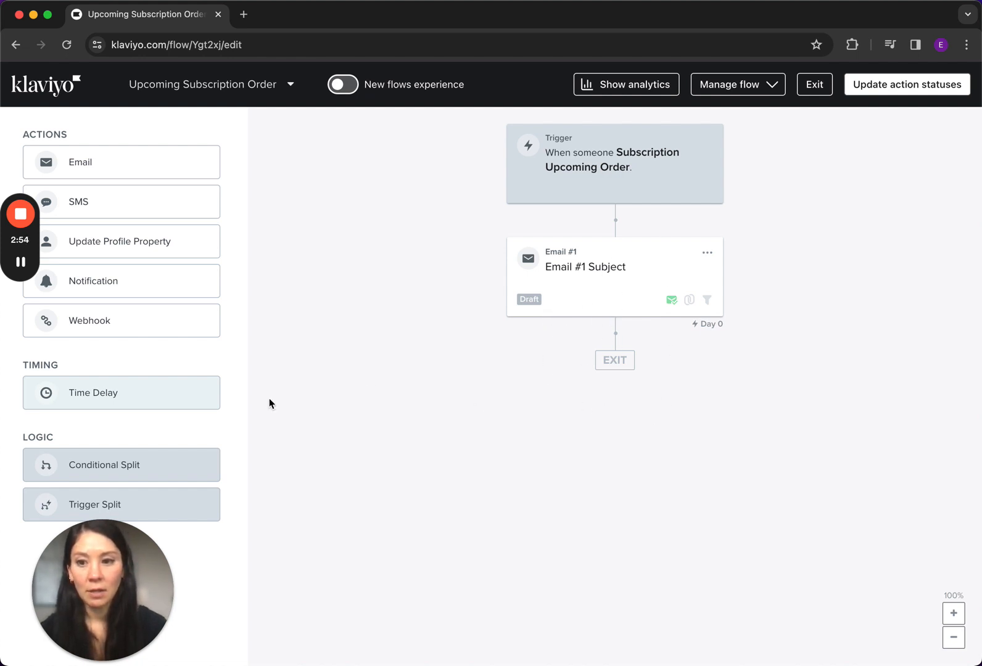
Add a time delay after the first email, leaving it unconfigured, and place a second email below it
{"action": "left_click_drag", "start_coordinate": [89, 401], "coordinate": [612, 366]}
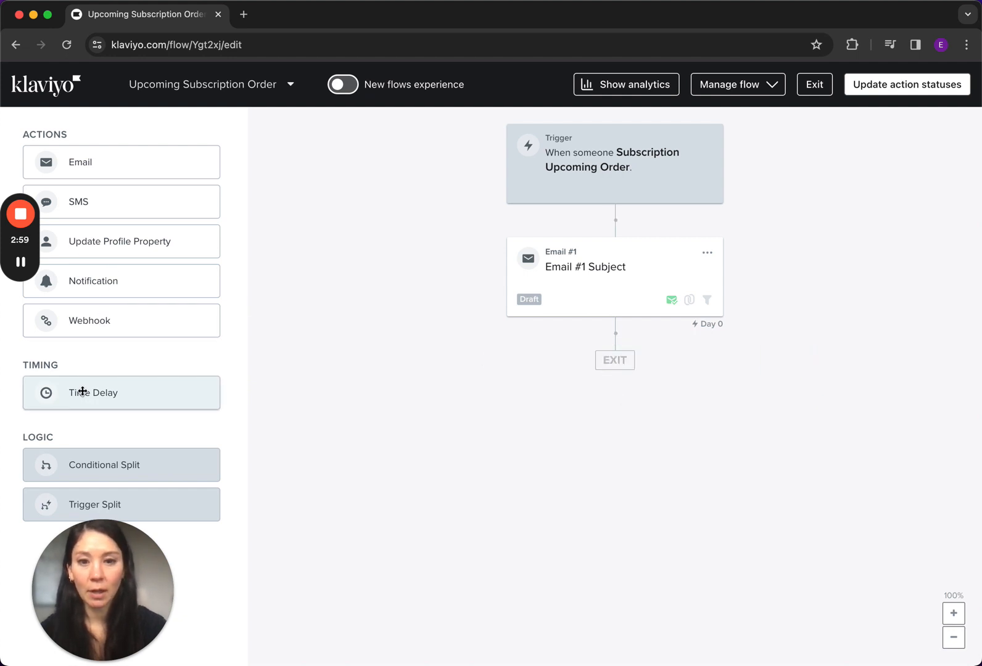
{"action": "left_click_drag", "start_coordinate": [81, 388], "coordinate": [591, 336]}
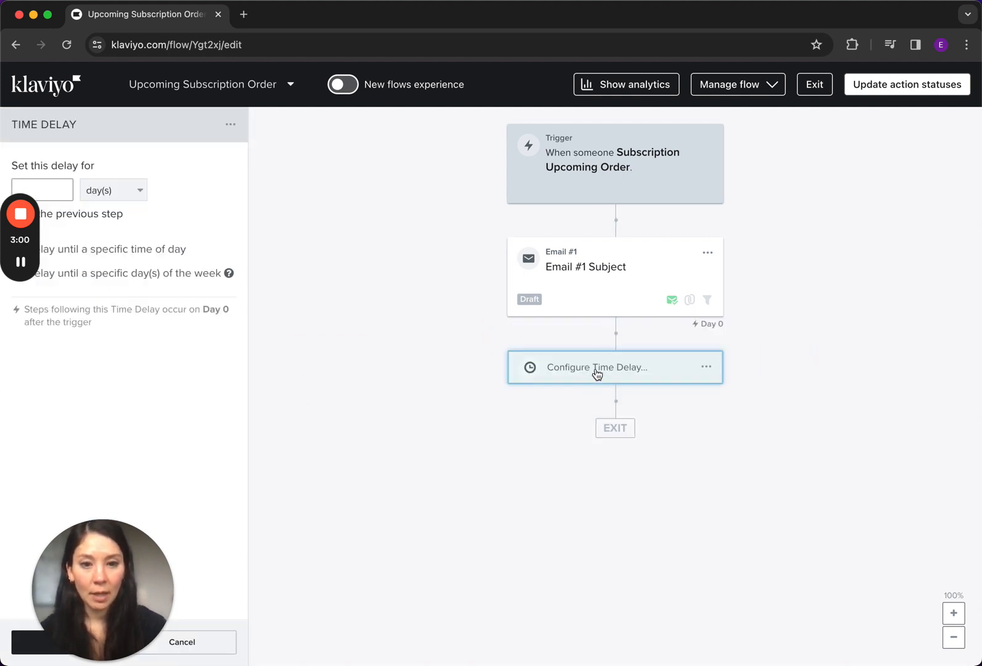
{"action": "left_click", "coordinate": [706, 368]}
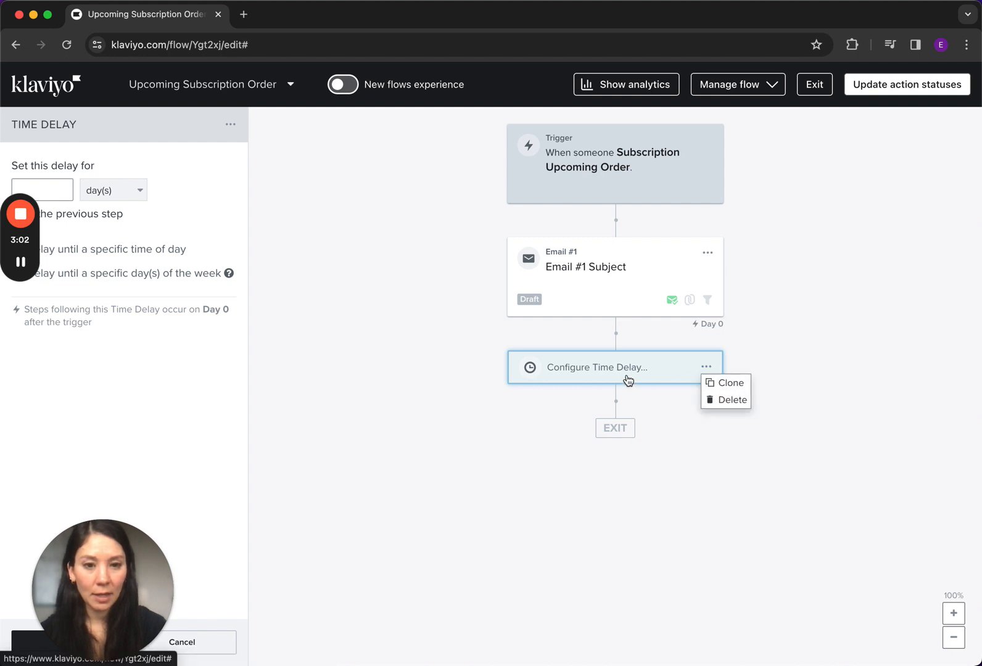
{"action": "left_click", "coordinate": [605, 375]}
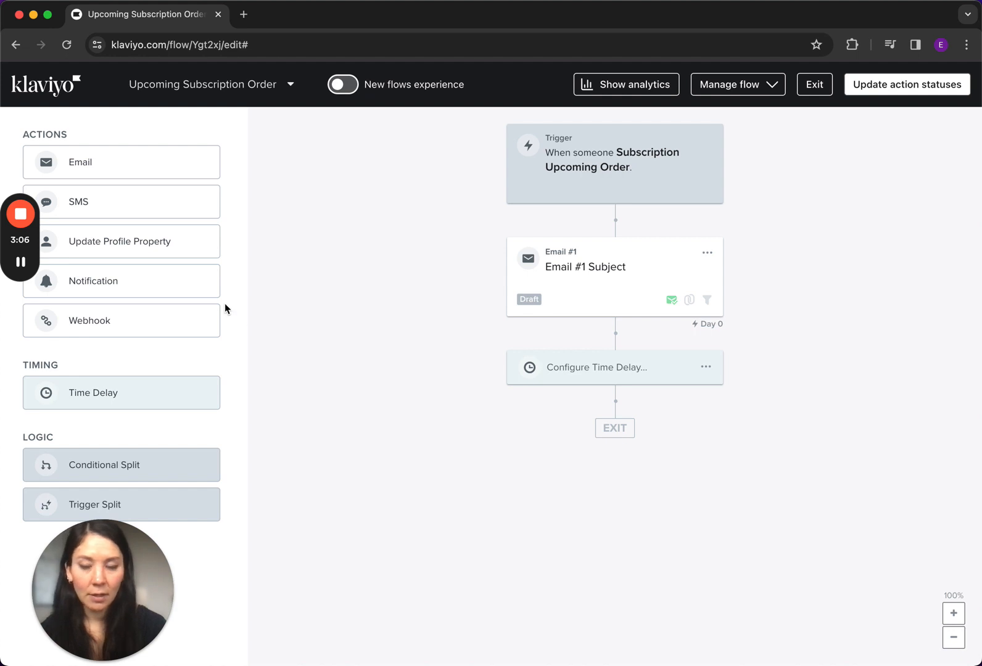
{"action": "left_click_drag", "start_coordinate": [81, 162], "coordinate": [577, 424]}
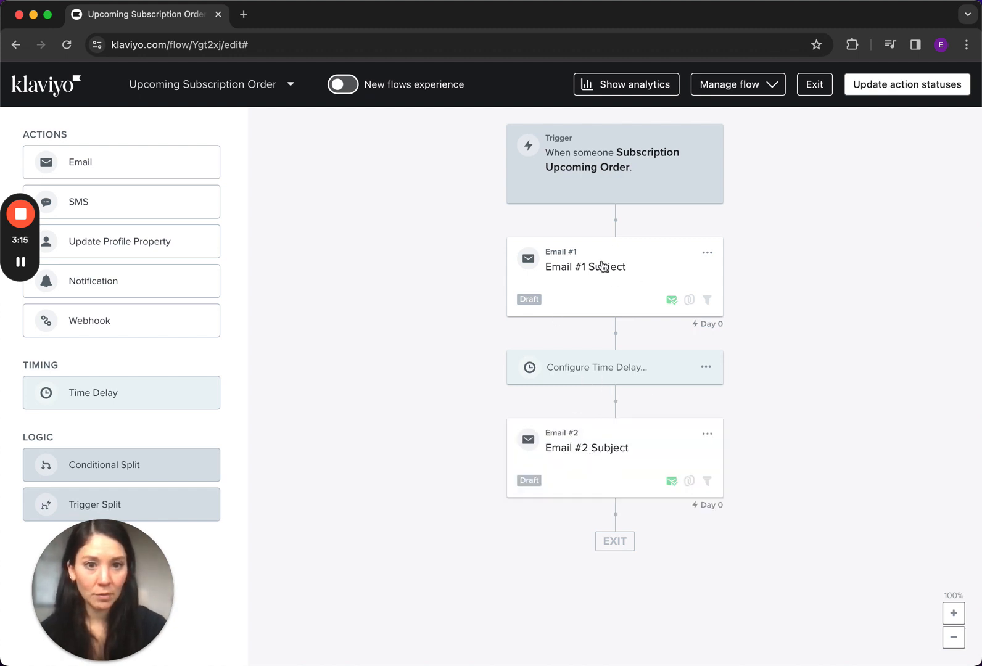
Open the content of Email #1 for configuration and choose the drag-and-drop editor
{"action": "left_click", "coordinate": [660, 264]}
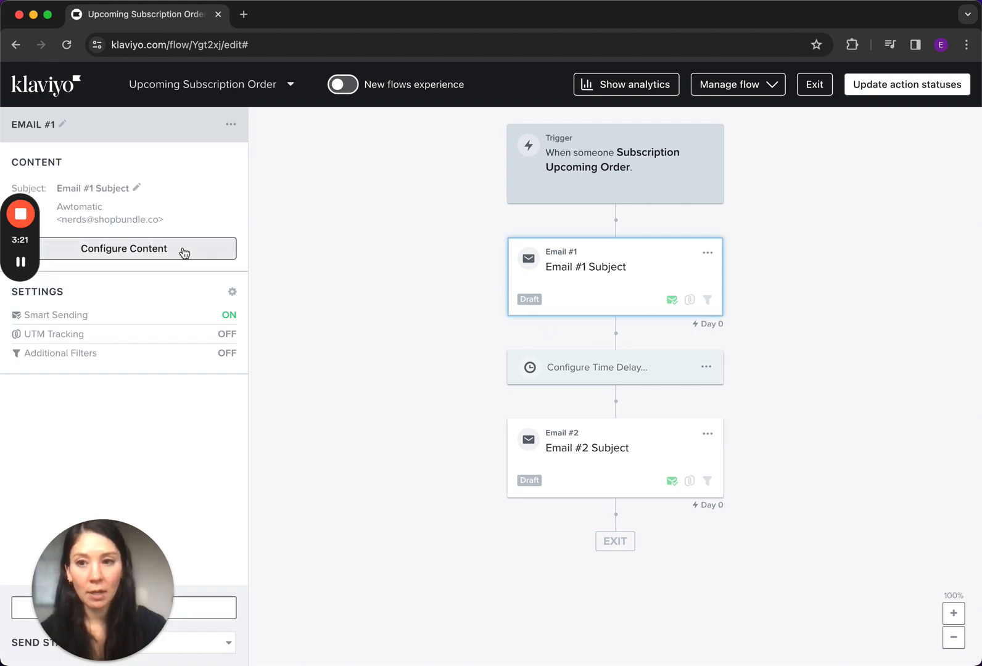
{"action": "left_click", "coordinate": [203, 250]}
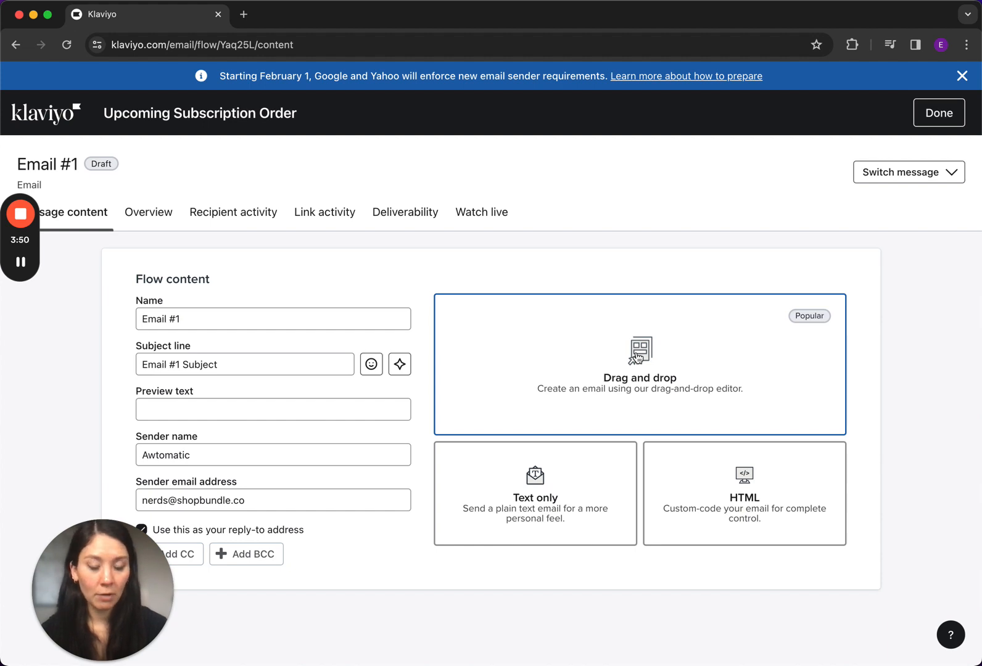
{"action": "left_click", "coordinate": [639, 358]}
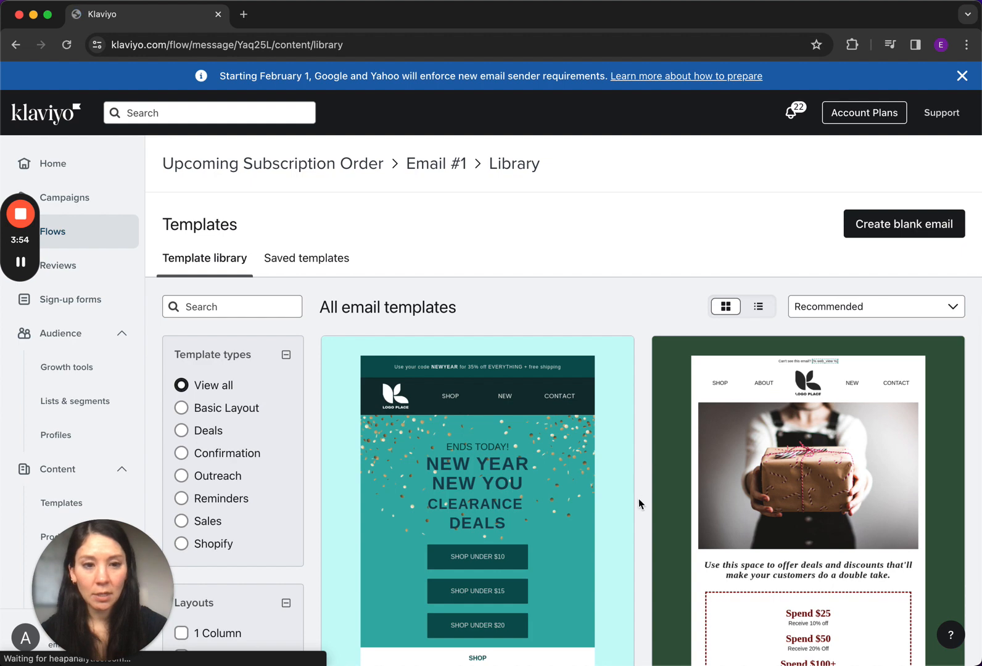
Apply the purple neon "Cyber Monday - Sale" template from the template library to Email #1
{"action": "scroll", "coordinate": [639, 505], "scroll_direction": "down", "scroll_amount": 6}
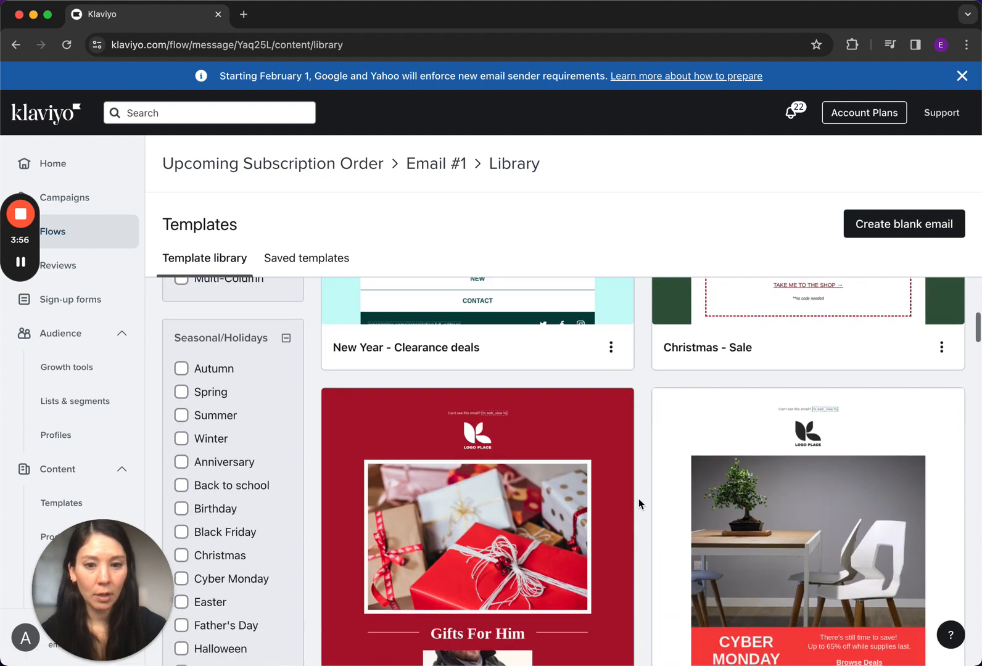
{"action": "scroll", "coordinate": [638, 504], "scroll_direction": "down", "scroll_amount": 5}
{"action": "scroll", "coordinate": [638, 504], "scroll_direction": "down", "scroll_amount": 5}
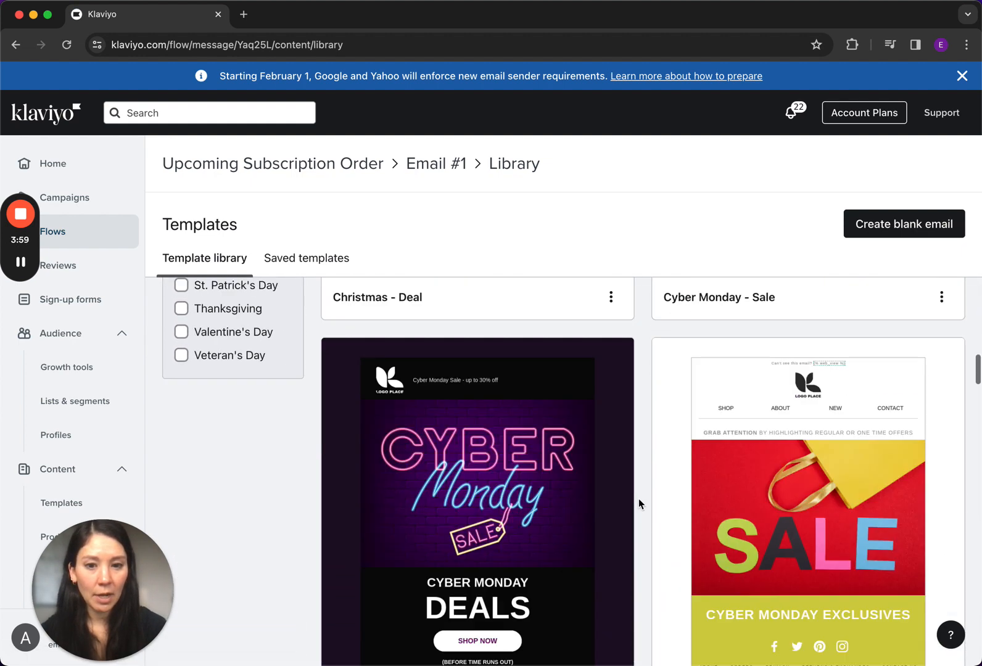
{"action": "scroll", "coordinate": [639, 504], "scroll_direction": "down", "scroll_amount": 2}
{"action": "scroll", "coordinate": [639, 503], "scroll_direction": "up", "scroll_amount": 1}
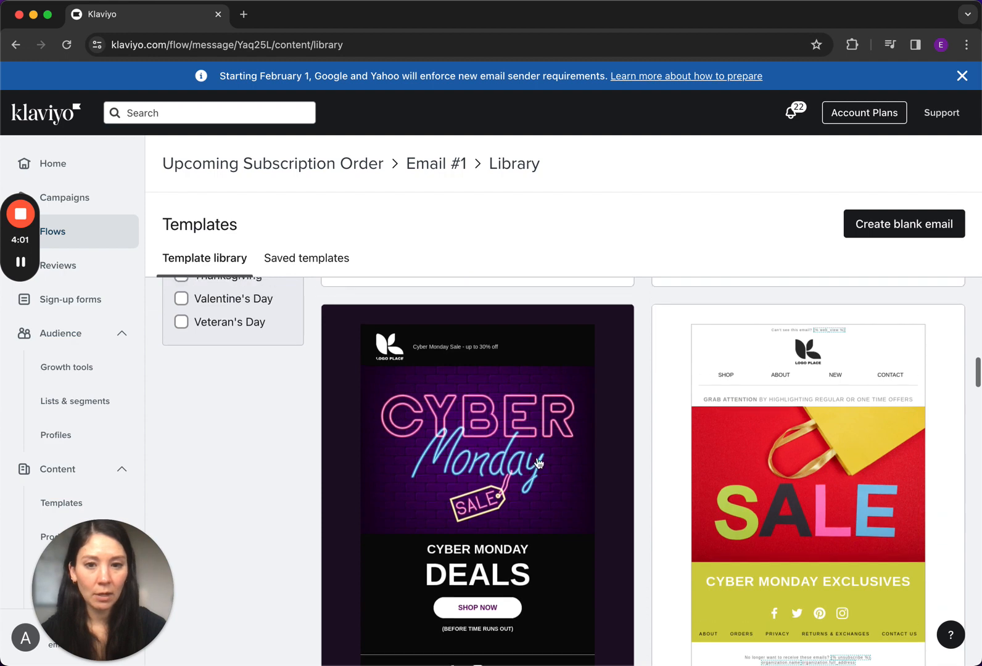
{"action": "left_click", "coordinate": [538, 462]}
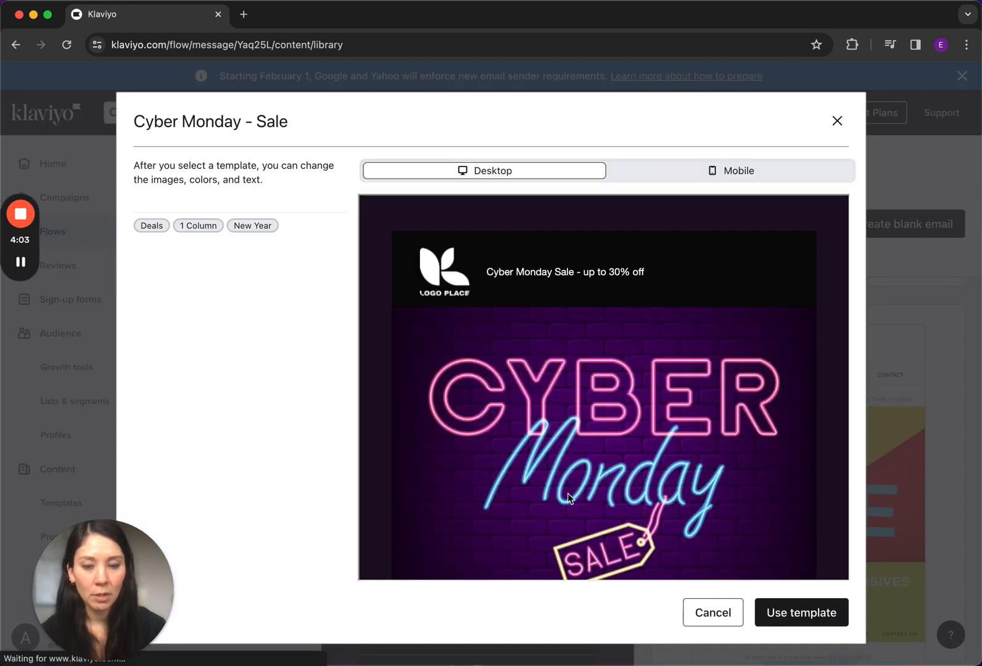
{"action": "left_click", "coordinate": [824, 613]}
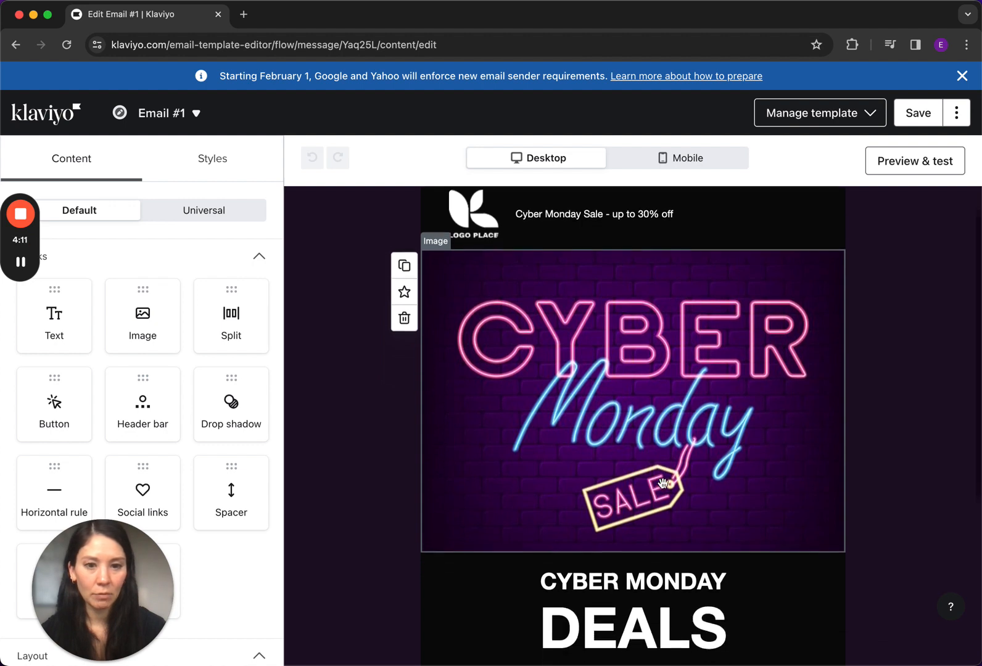
Preview the email with the recent Subscription Upcoming Order event, copy the secureLink event variable, and return to the editor
{"action": "scroll", "coordinate": [663, 483], "scroll_direction": "down", "scroll_amount": 5}
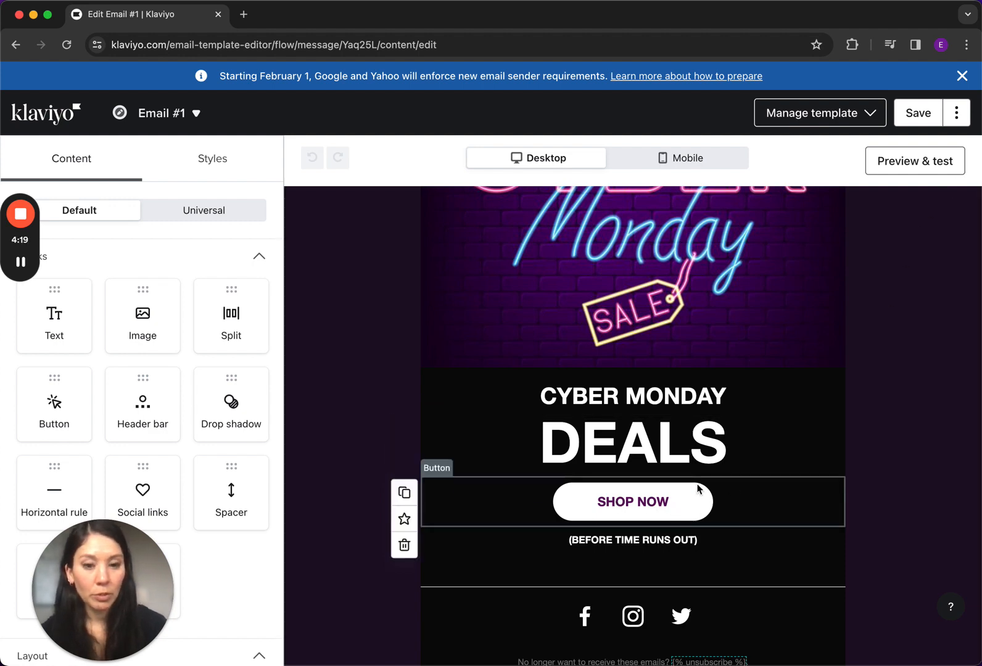
{"action": "left_click", "coordinate": [913, 163]}
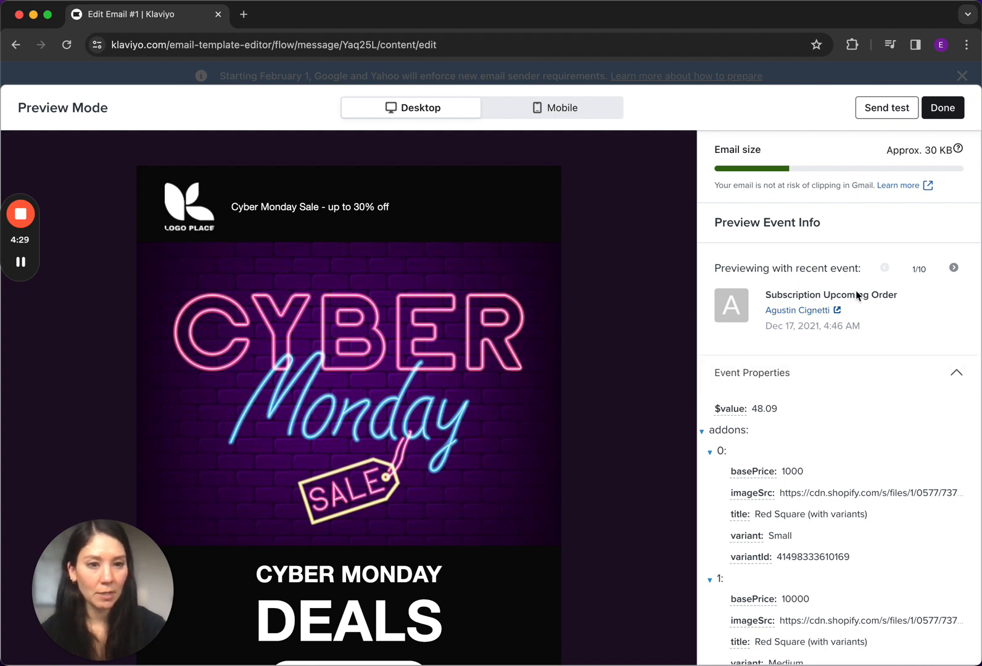
{"action": "scroll", "coordinate": [824, 445], "scroll_direction": "down", "scroll_amount": 3}
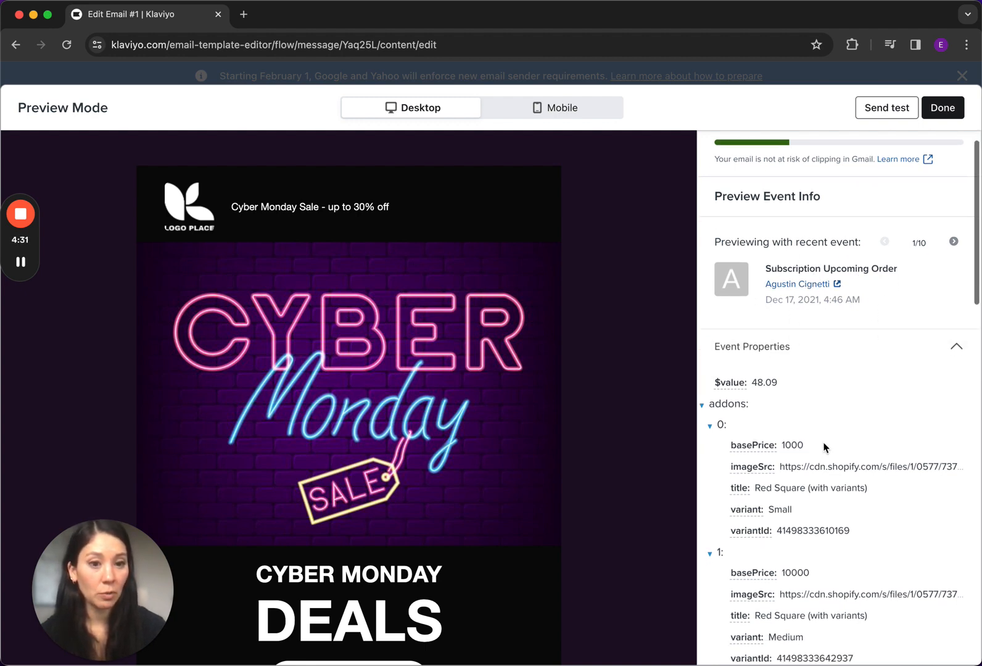
{"action": "scroll", "coordinate": [824, 446], "scroll_direction": "down", "scroll_amount": 5}
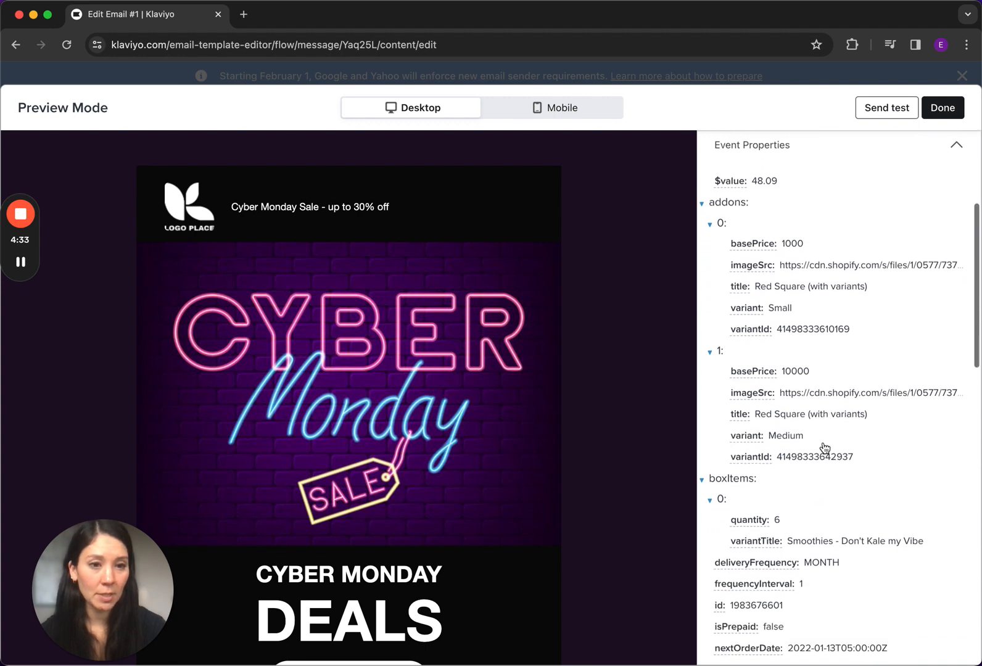
{"action": "scroll", "coordinate": [825, 447], "scroll_direction": "down", "scroll_amount": 1}
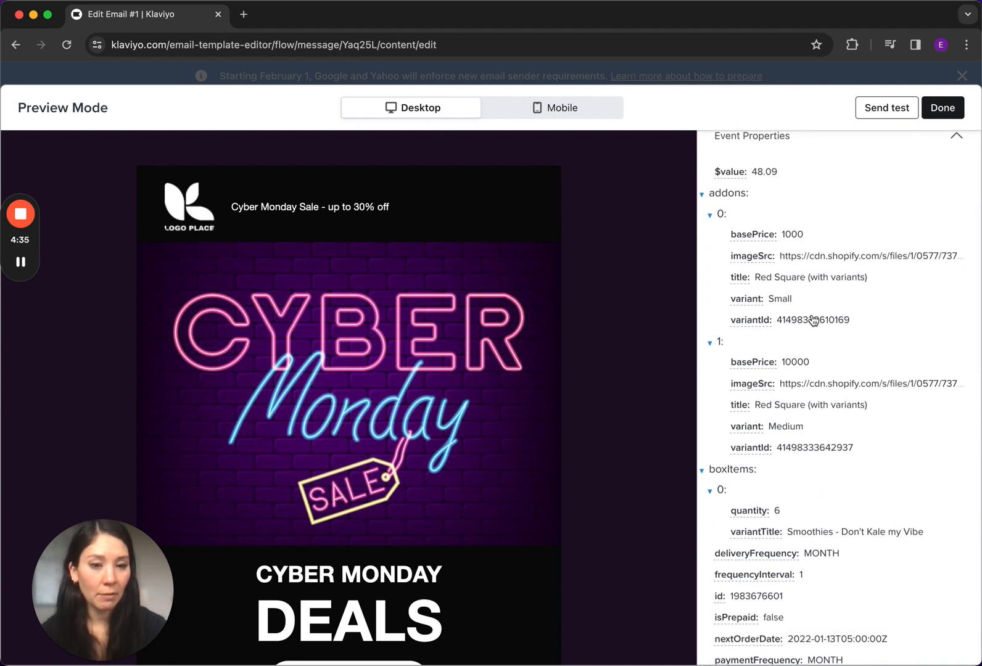
{"action": "scroll", "coordinate": [768, 464], "scroll_direction": "down", "scroll_amount": 1}
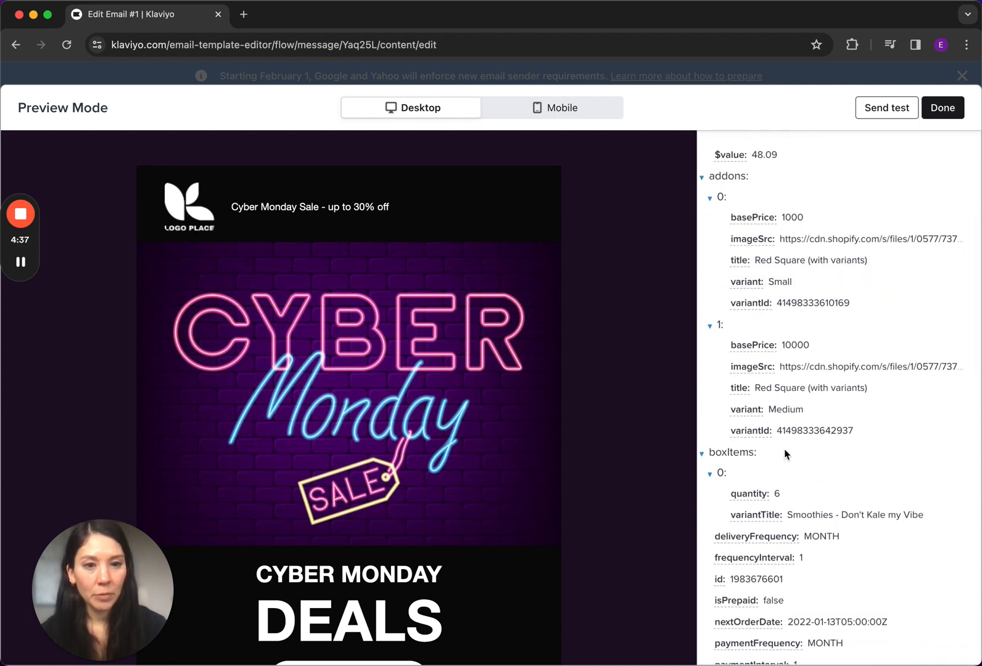
{"action": "scroll", "coordinate": [730, 526], "scroll_direction": "down", "scroll_amount": 9}
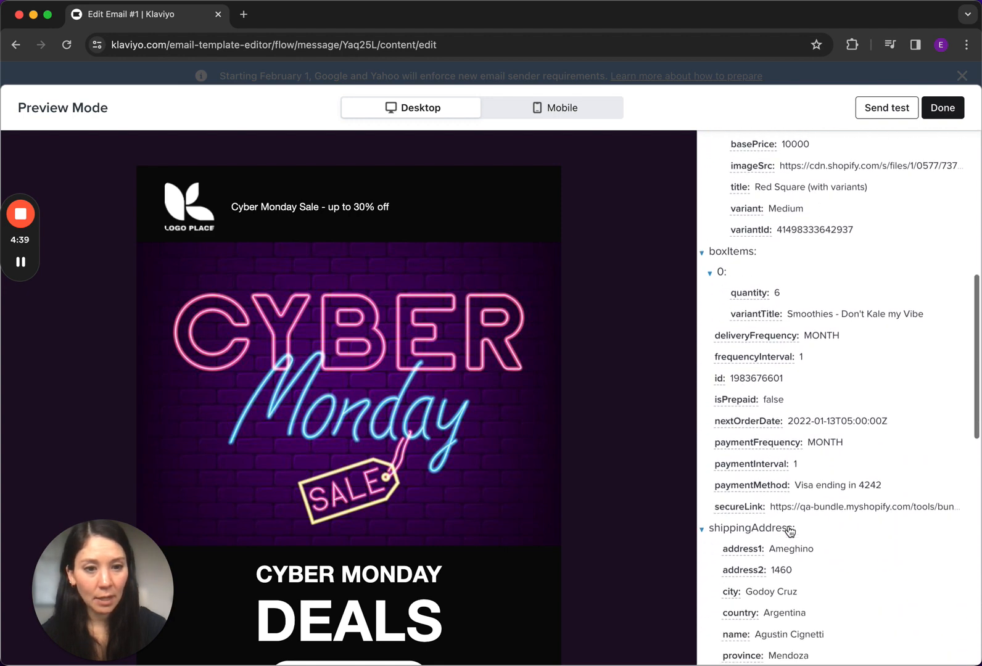
{"action": "scroll", "coordinate": [827, 511], "scroll_direction": "down", "scroll_amount": 1}
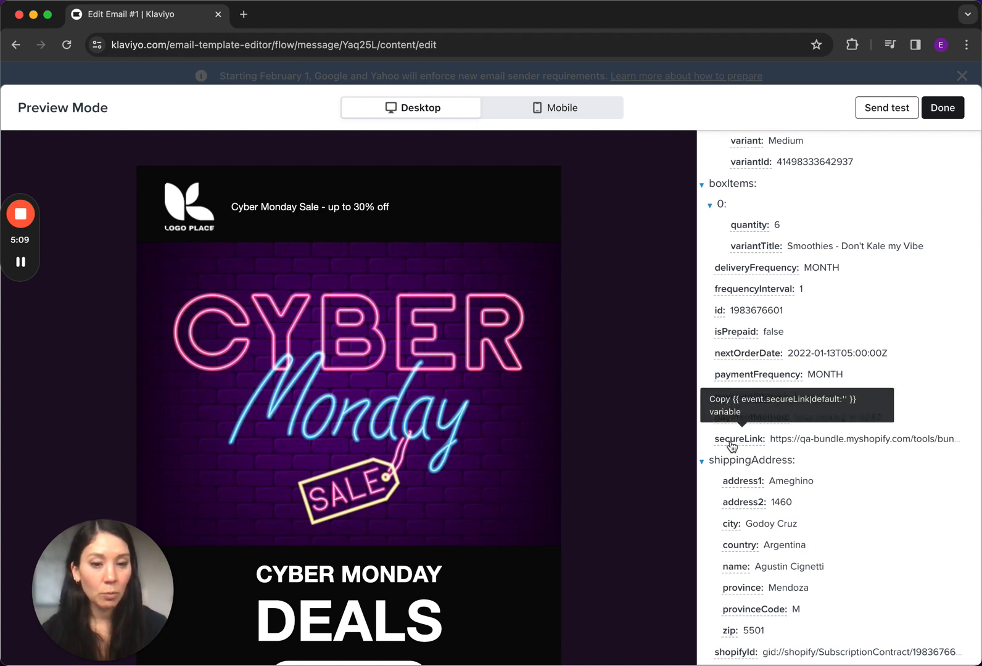
{"action": "left_click", "coordinate": [733, 439]}
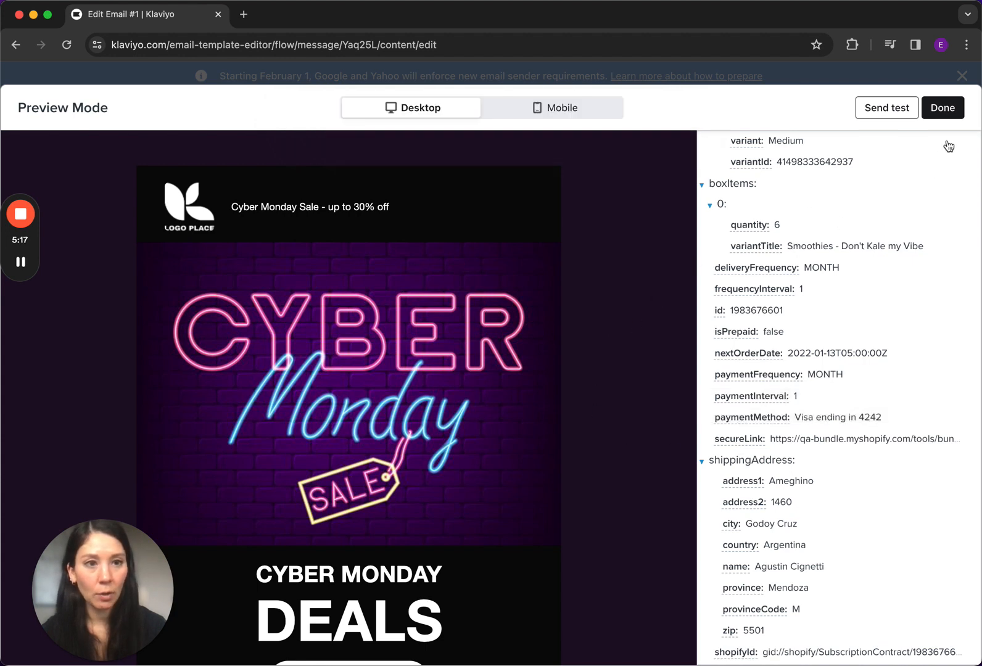
{"action": "left_click", "coordinate": [942, 108]}
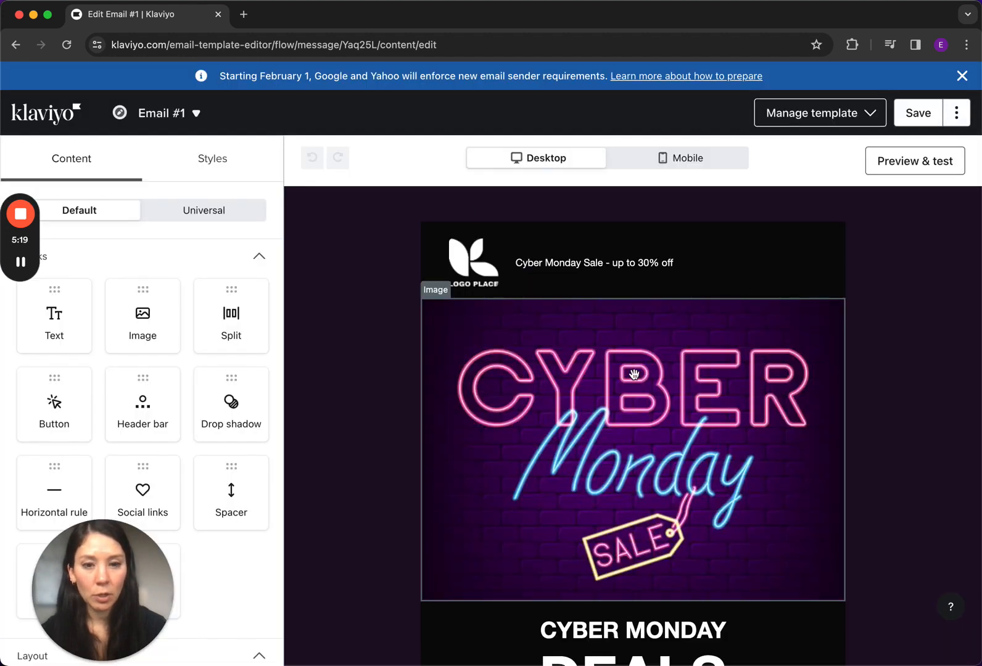
Set the URL of the SHOP NOW button to the copied variable {{ event.secureLink|default:'' }}
{"action": "scroll", "coordinate": [603, 520], "scroll_direction": "down", "scroll_amount": 5}
{"action": "left_click", "coordinate": [603, 520]}
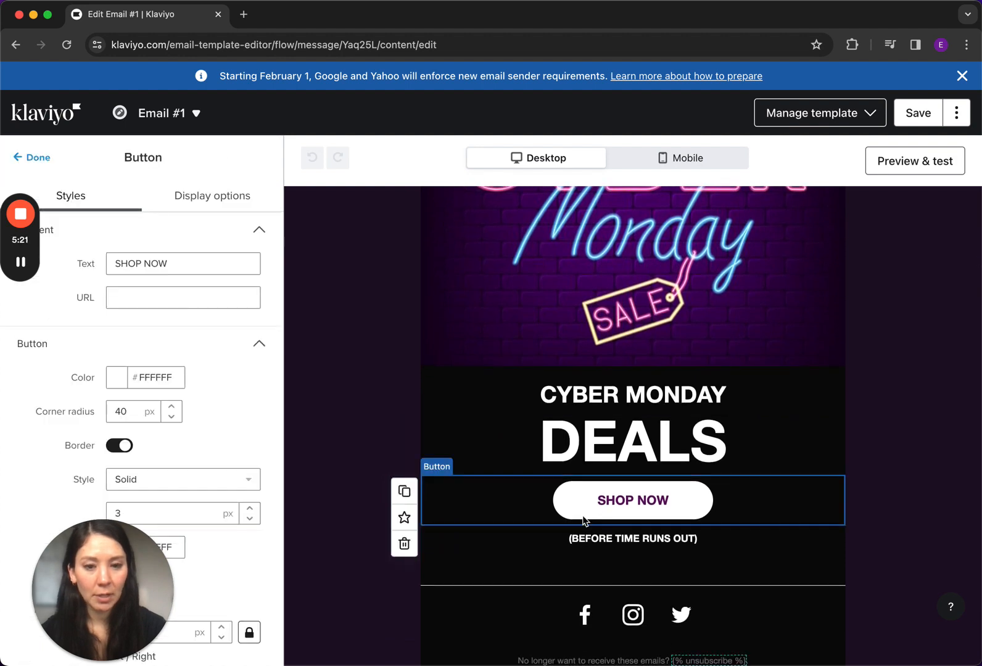
{"action": "left_click", "coordinate": [181, 297]}
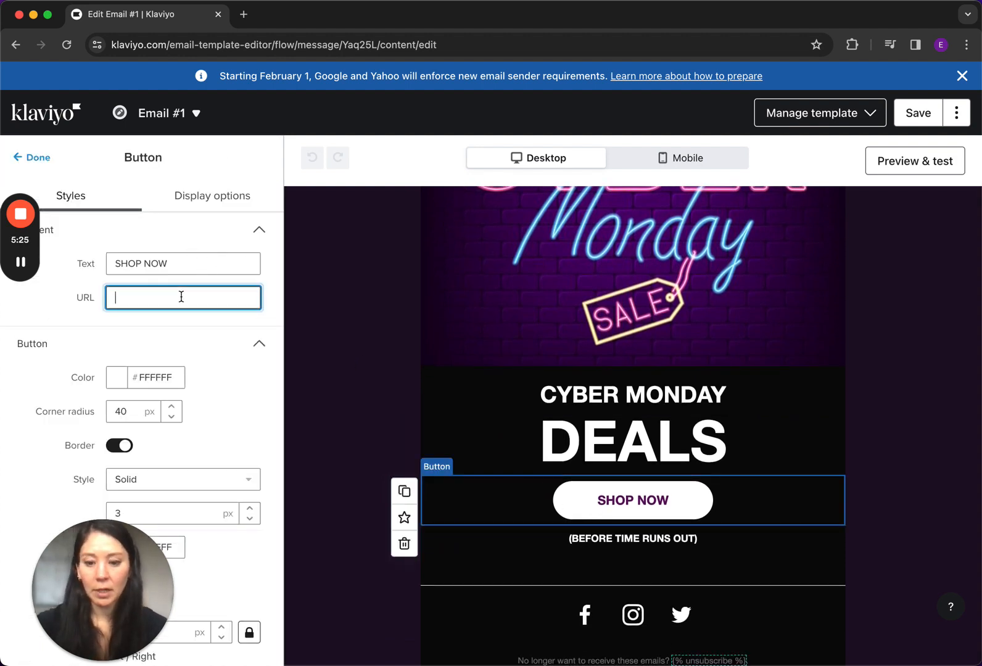
{"action": "key", "text": "super+v"}
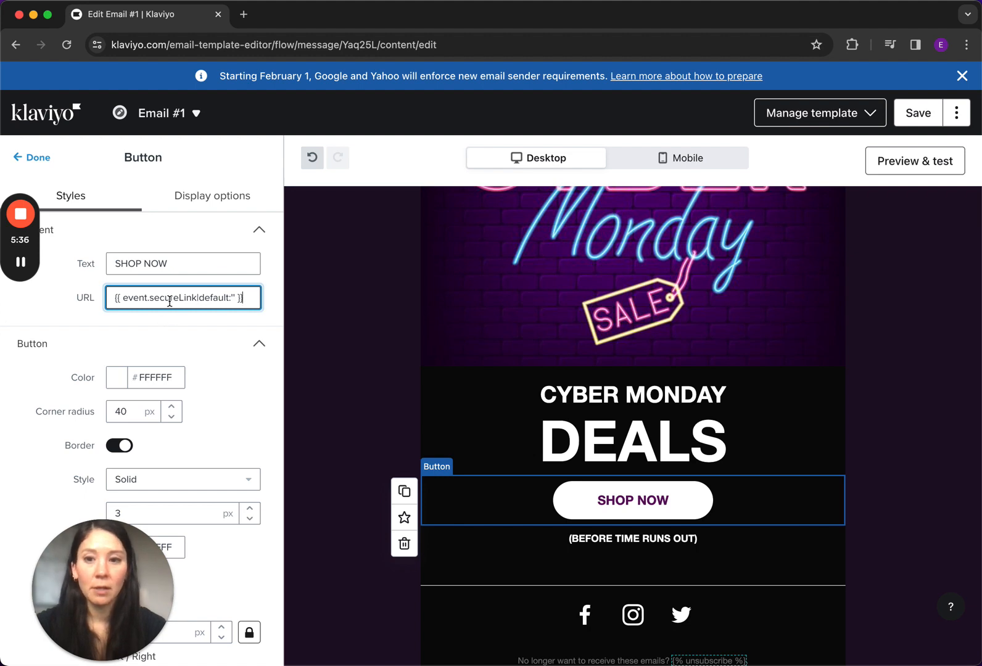
Change the SHOP NOW button's text to "Manage Subscription"
{"action": "left_click_drag", "start_coordinate": [184, 265], "coordinate": [54, 264]}
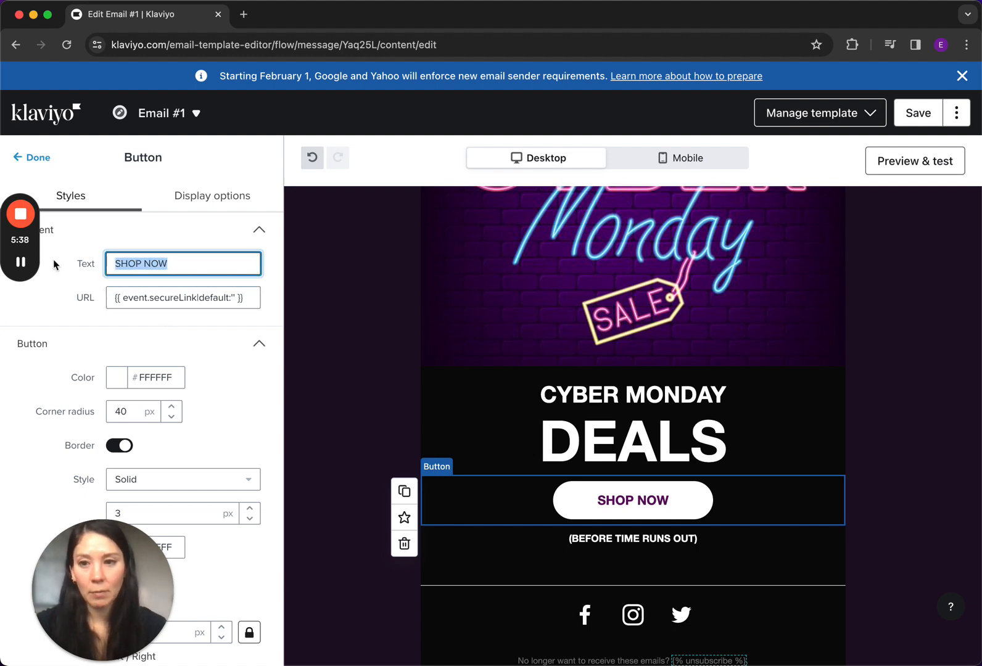
{"action": "type", "text": "Mana"}
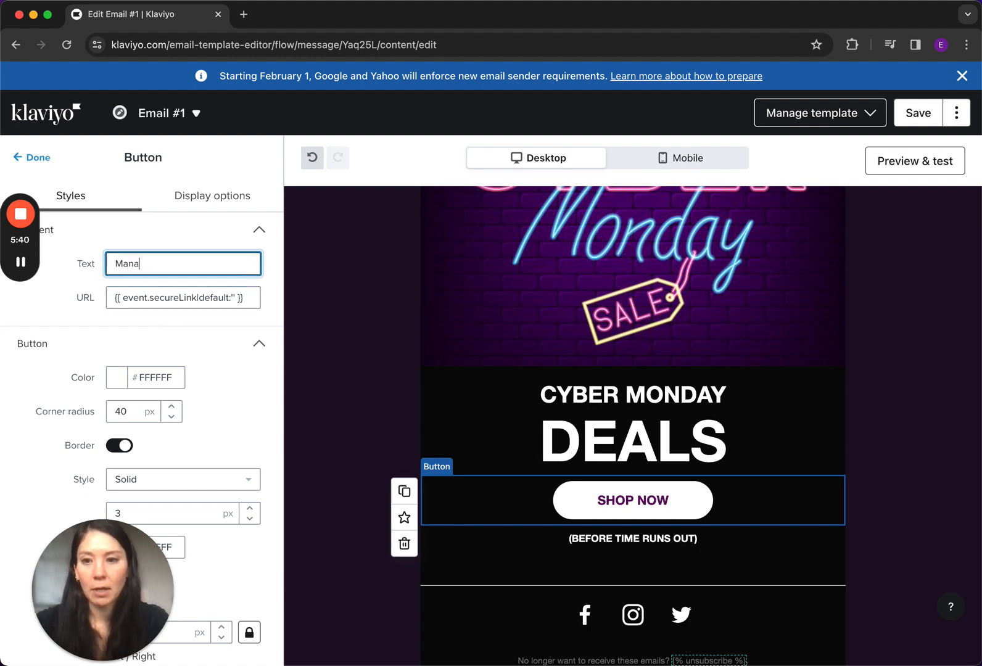
{"action": "type", "text": "ge Subscription"}
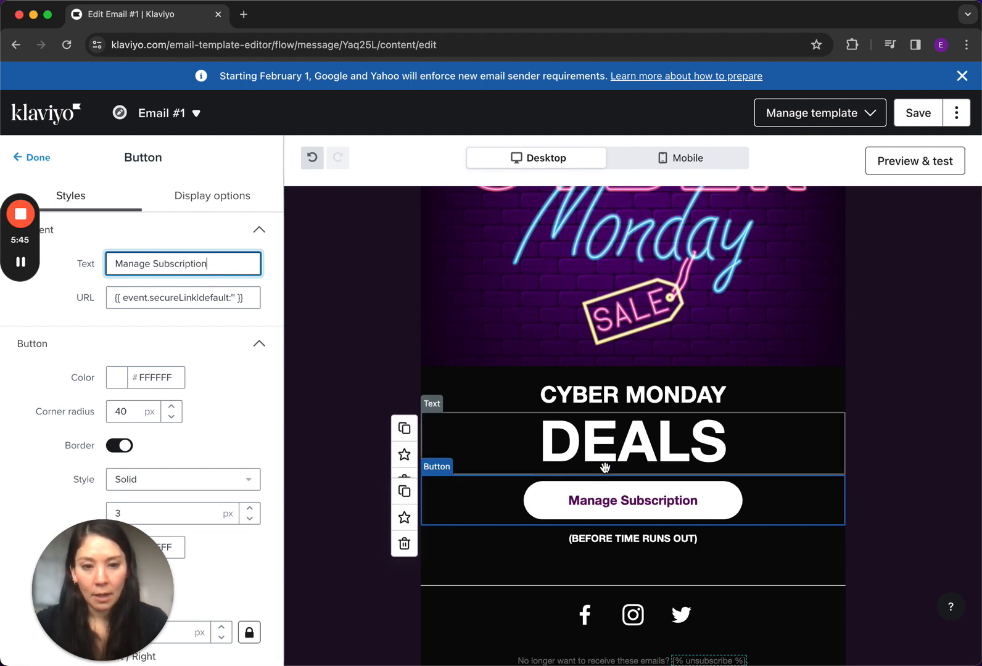
Open the CYBER MONDAY text block for editing, then preview the email and look through the event properties for usable variables
{"action": "left_click", "coordinate": [631, 402]}
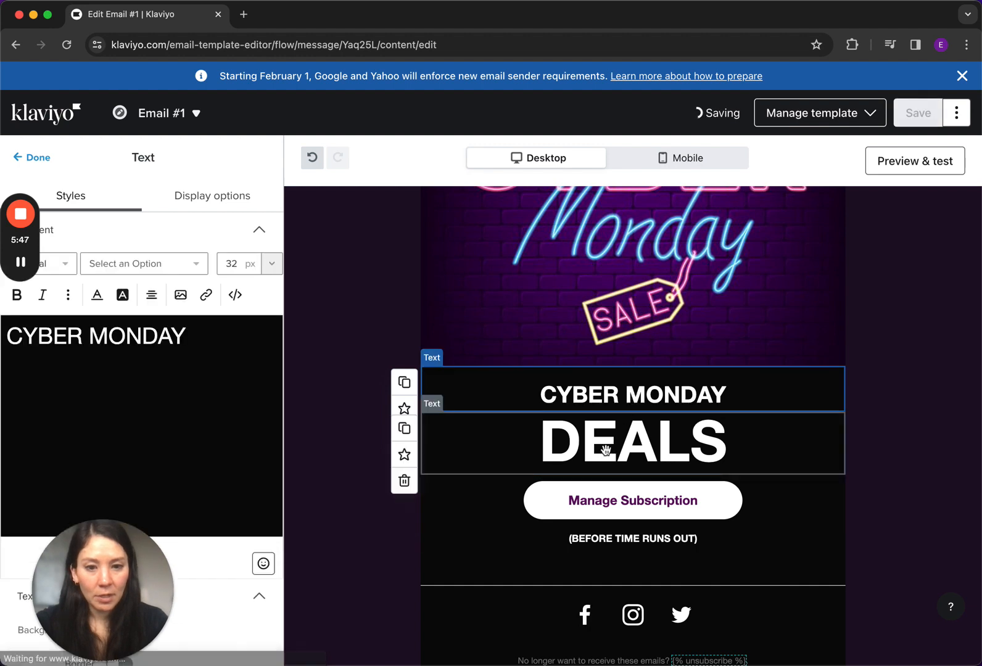
{"action": "left_click", "coordinate": [928, 164]}
{"action": "scroll", "coordinate": [778, 513], "scroll_direction": "down", "scroll_amount": 10}
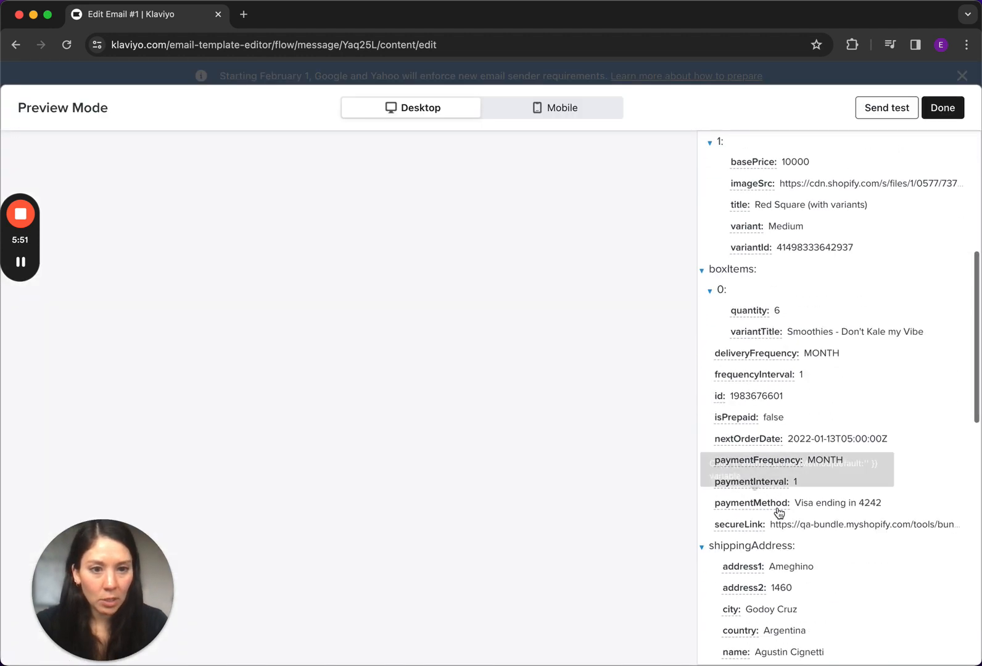
{"action": "scroll", "coordinate": [778, 513], "scroll_direction": "down", "scroll_amount": 8}
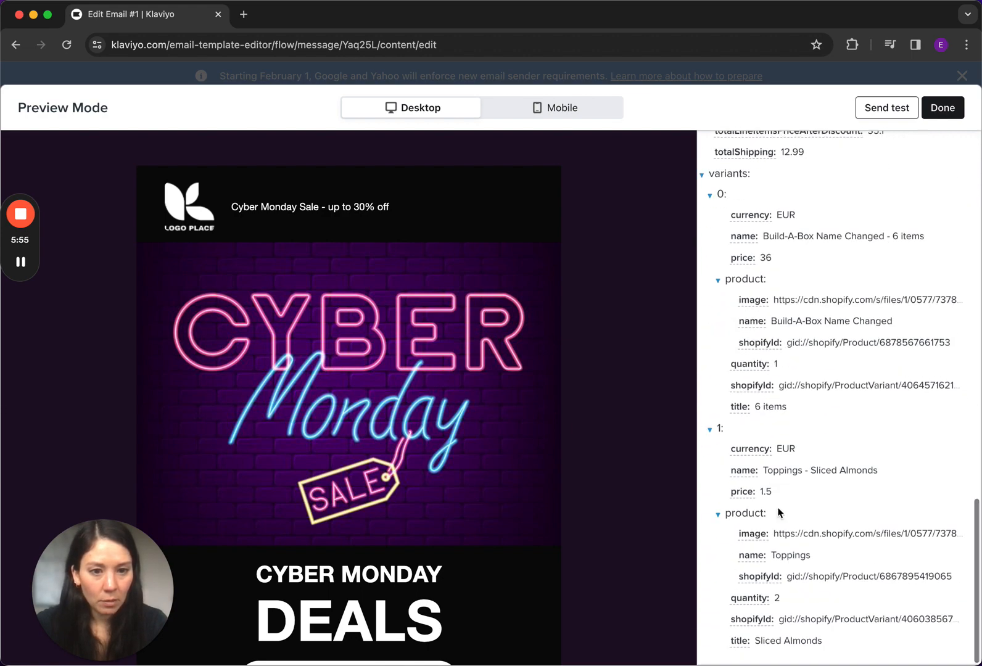
{"action": "scroll", "coordinate": [779, 513], "scroll_direction": "up", "scroll_amount": 5}
{"action": "scroll", "coordinate": [780, 513], "scroll_direction": "up", "scroll_amount": 3}
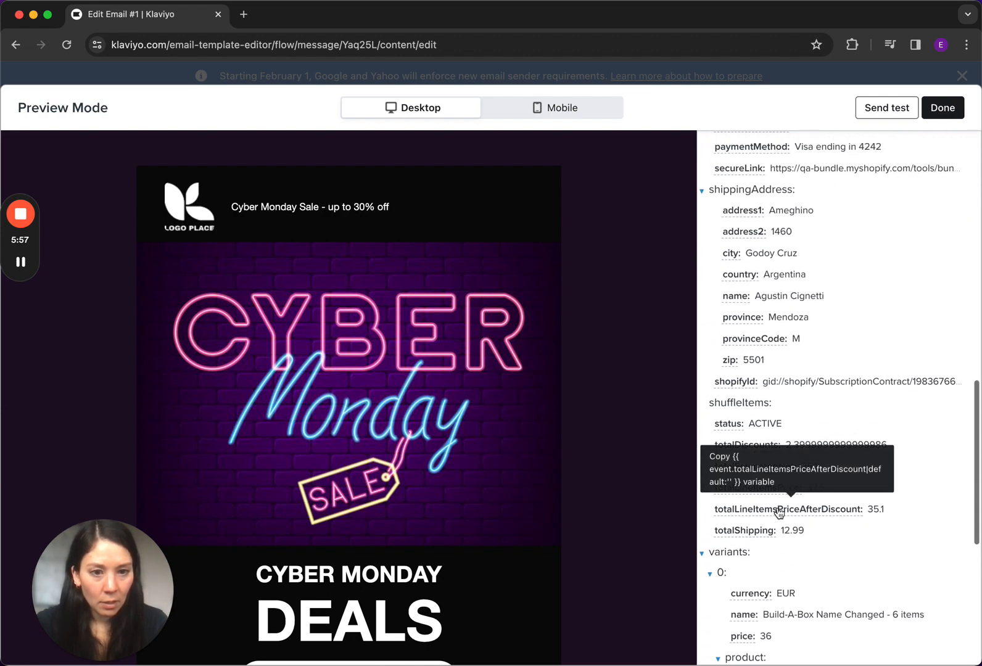
{"action": "scroll", "coordinate": [865, 363], "scroll_direction": "up", "scroll_amount": 3}
{"action": "scroll", "coordinate": [866, 364], "scroll_direction": "up", "scroll_amount": 10}
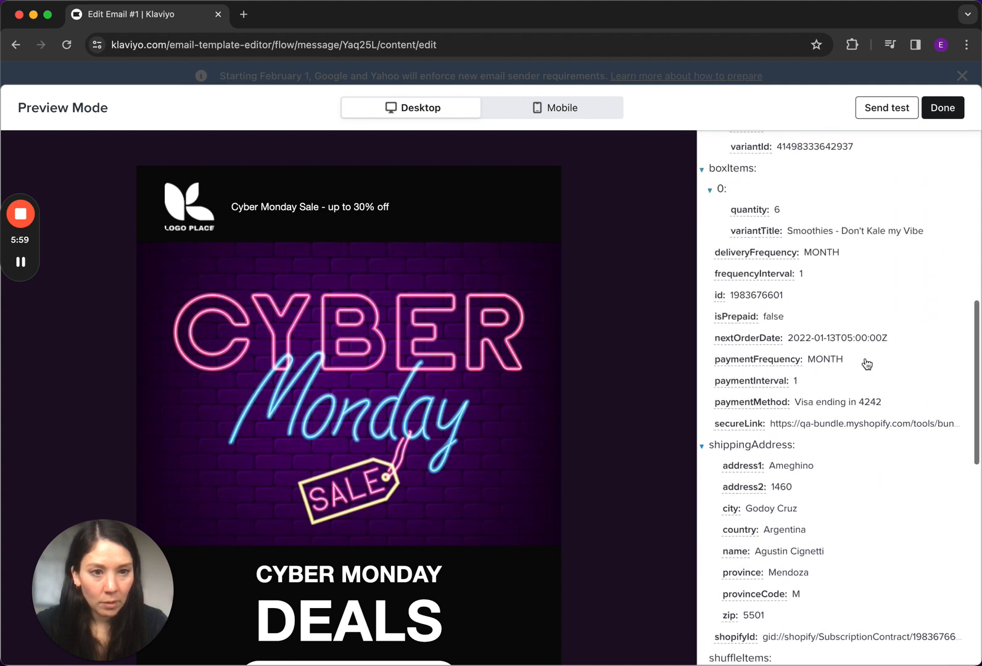
{"action": "scroll", "coordinate": [867, 364], "scroll_direction": "up", "scroll_amount": 3}
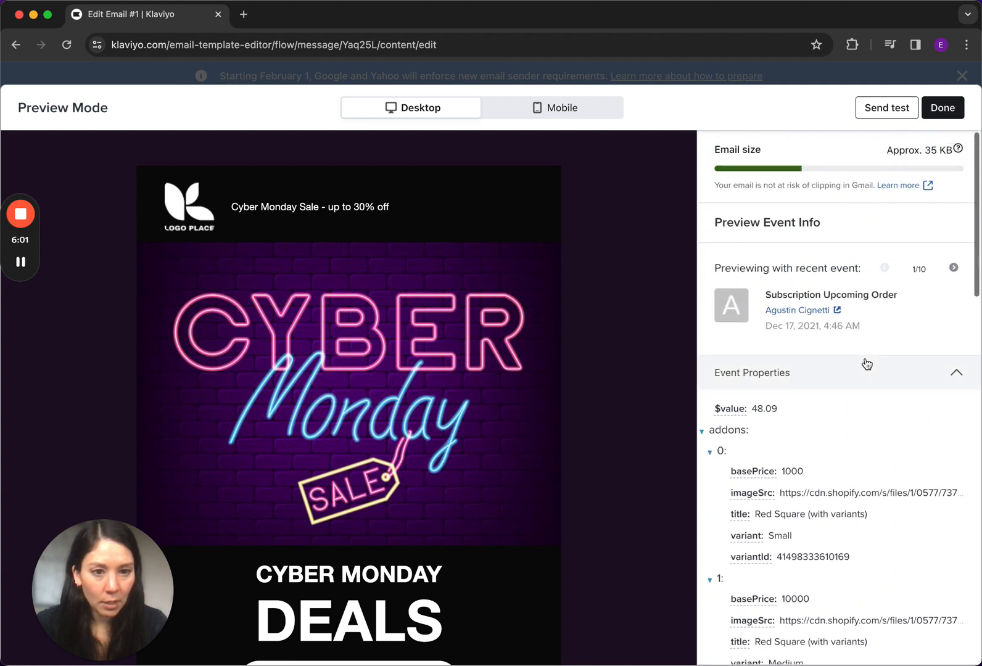
{"action": "left_click", "coordinate": [956, 376]}
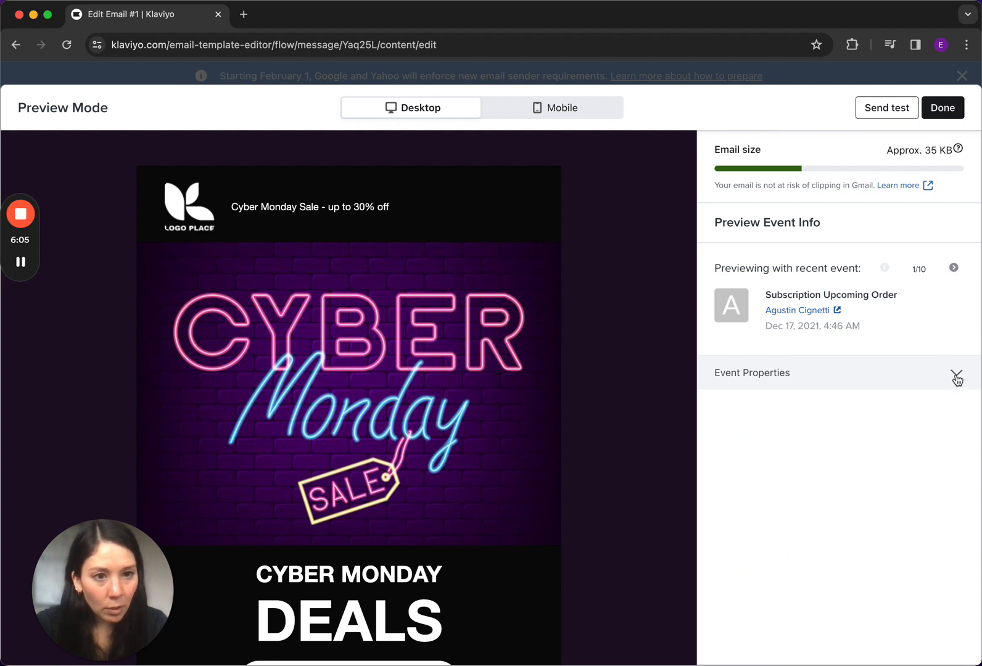
{"action": "left_click", "coordinate": [956, 376]}
Copy the name variable under shippingAddress in the event properties and return to the editor
{"action": "scroll", "coordinate": [856, 442], "scroll_direction": "down", "scroll_amount": 4}
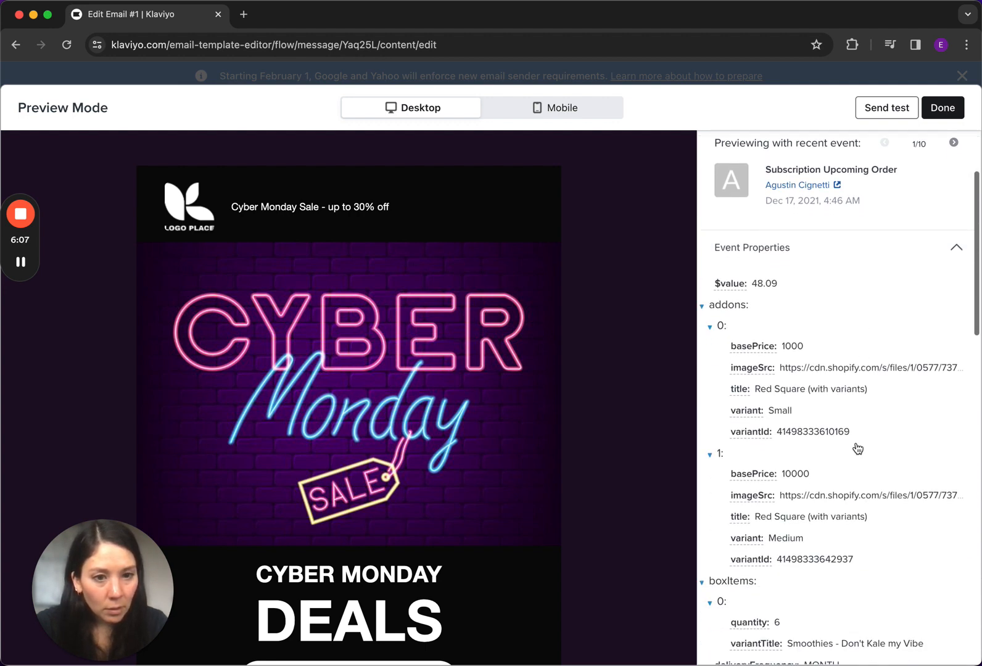
{"action": "scroll", "coordinate": [858, 449], "scroll_direction": "down", "scroll_amount": 10}
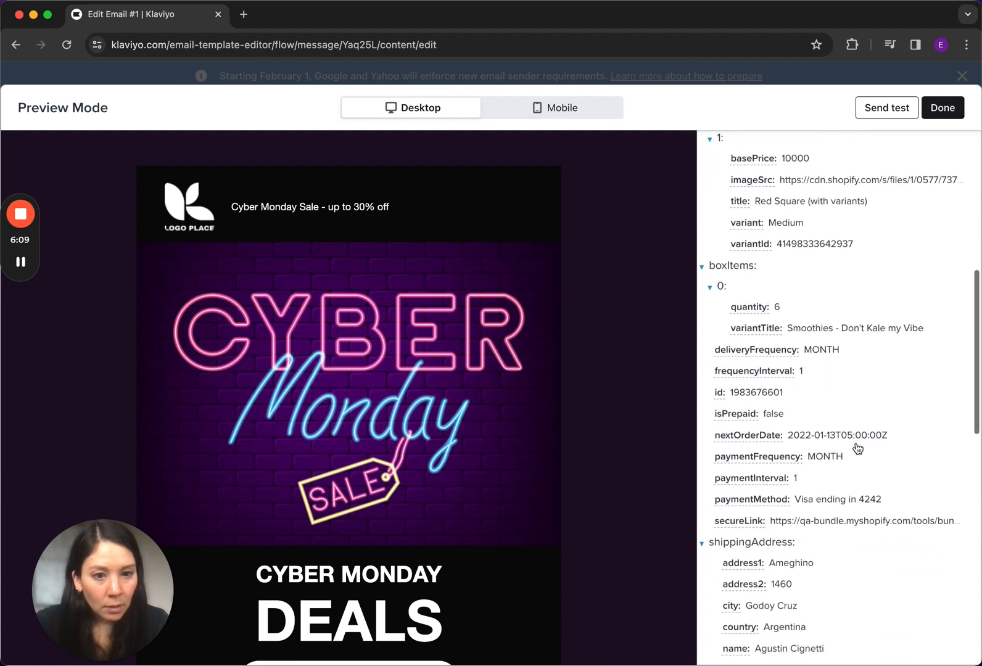
{"action": "scroll", "coordinate": [856, 449], "scroll_direction": "down", "scroll_amount": 7}
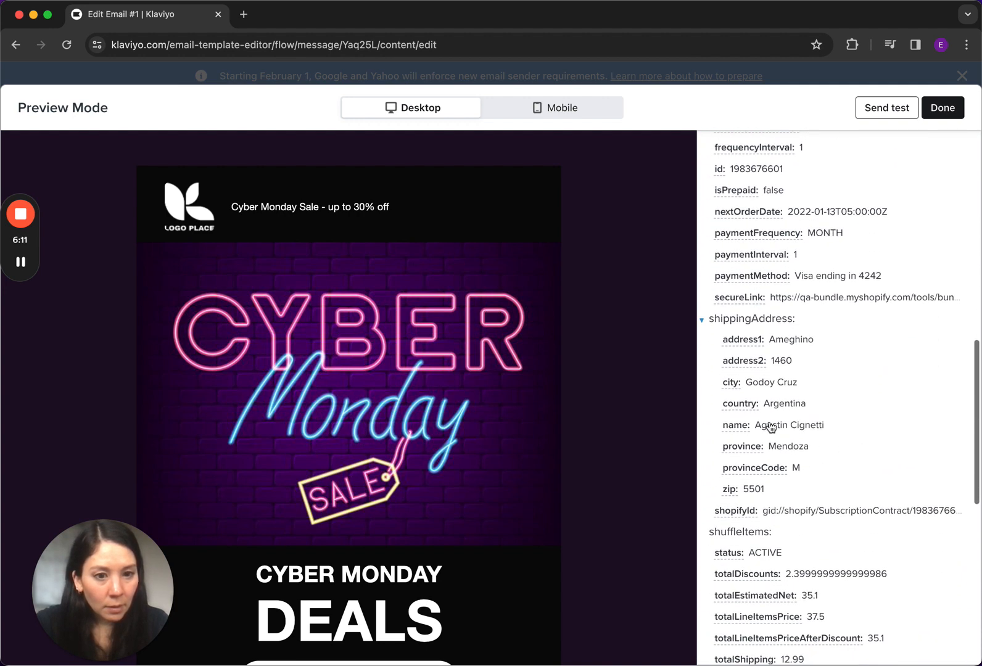
{"action": "left_click", "coordinate": [736, 426]}
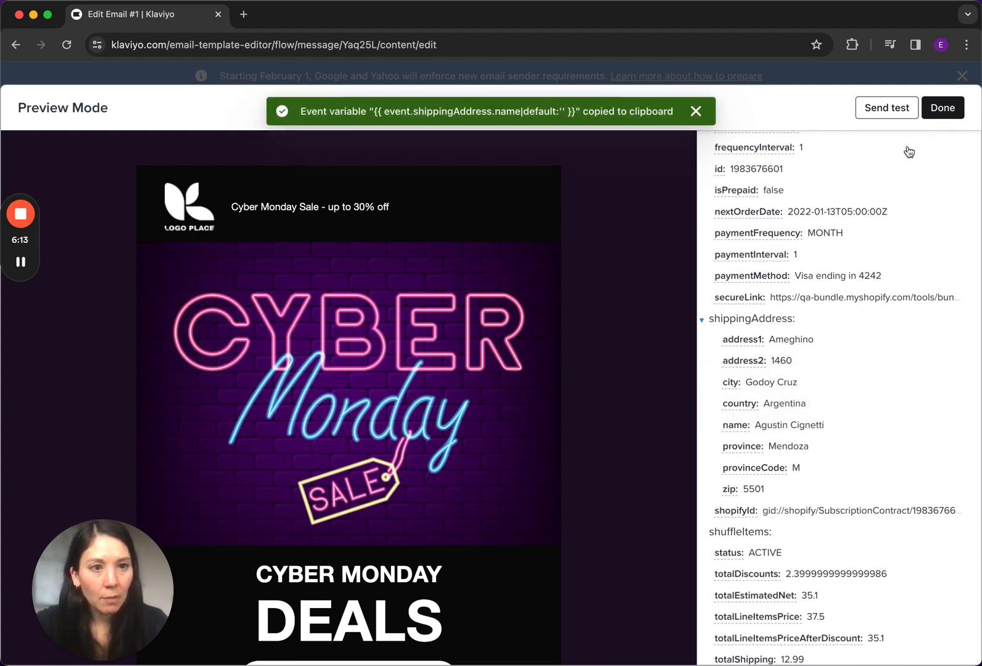
{"action": "left_click", "coordinate": [938, 108]}
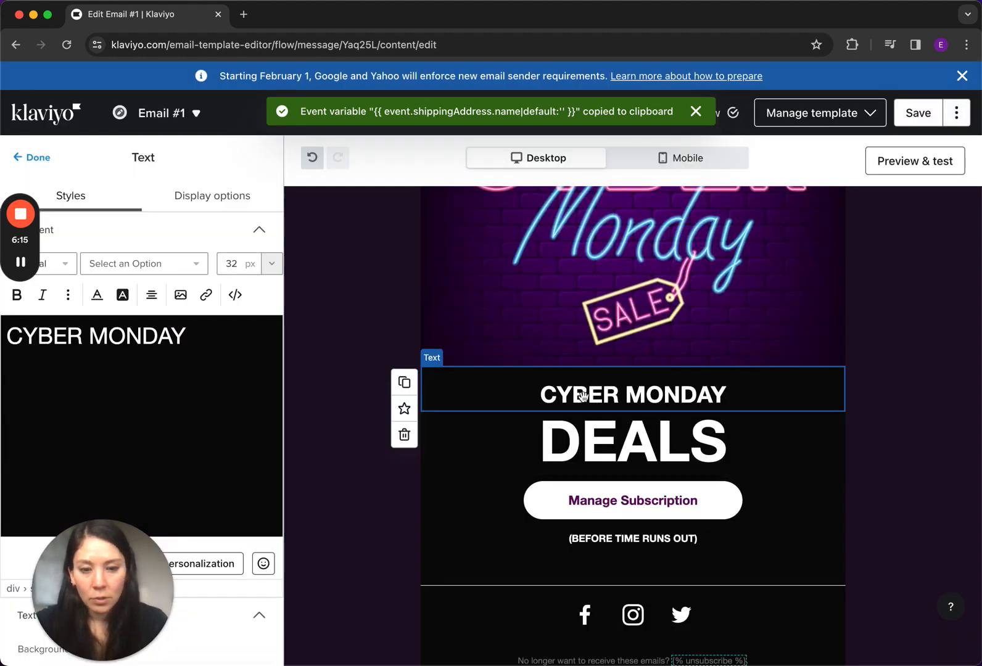
Replace the CYBER MONDAY heading text with "Hi {{ event.shippingAddress.name|default:'' }}"
{"action": "left_click_drag", "start_coordinate": [187, 343], "coordinate": [6, 338]}
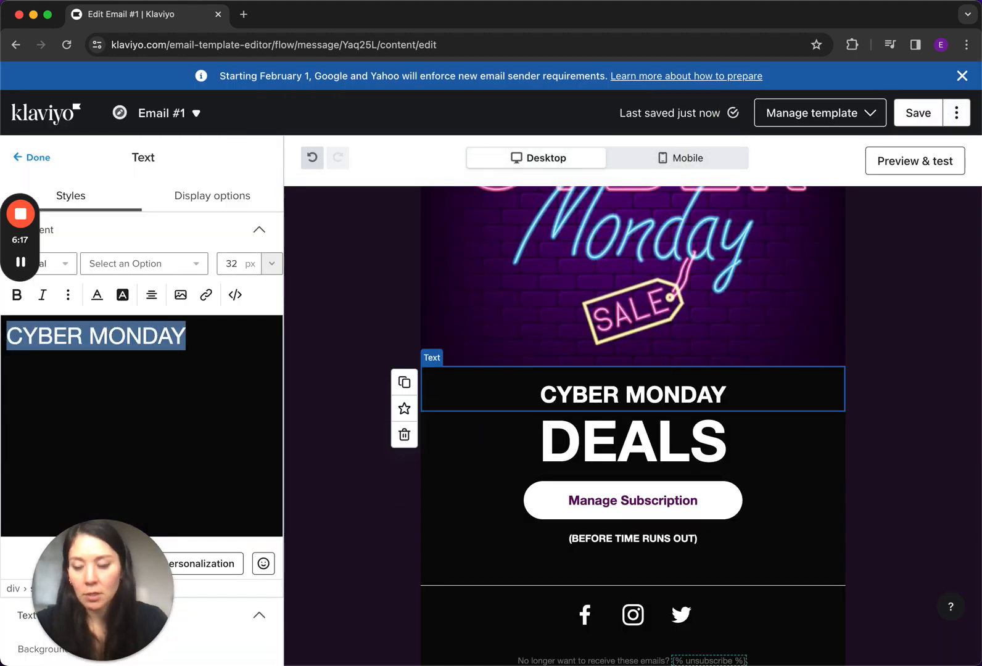
{"action": "type", "text": "Hi"}
{"action": "key", "text": "super+v"}
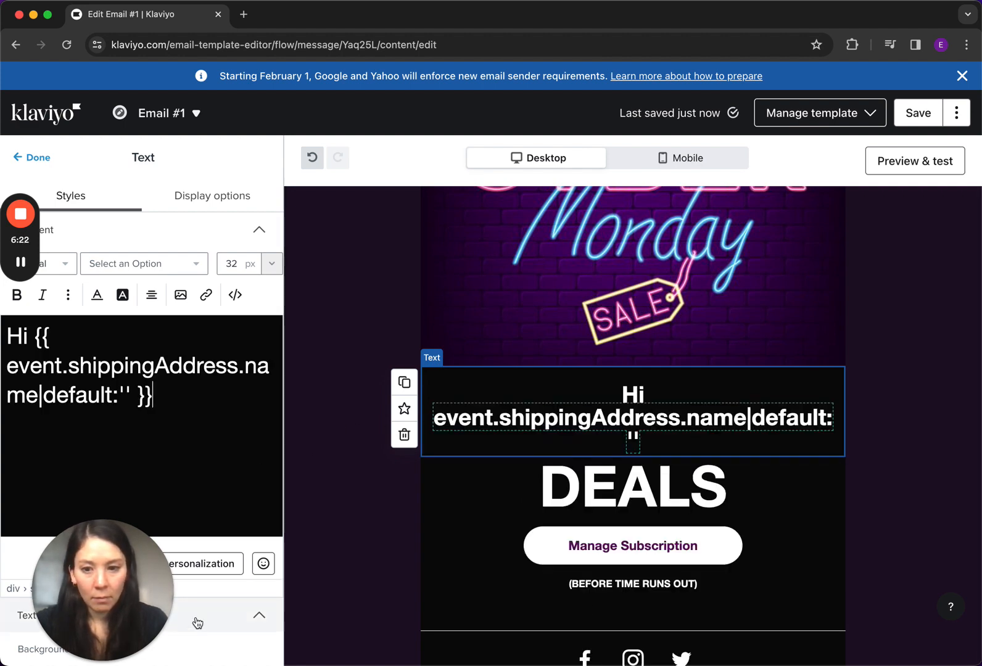
{"action": "scroll", "coordinate": [205, 483], "scroll_direction": "down", "scroll_amount": 3}
{"action": "scroll", "coordinate": [205, 482], "scroll_direction": "down", "scroll_amount": 5}
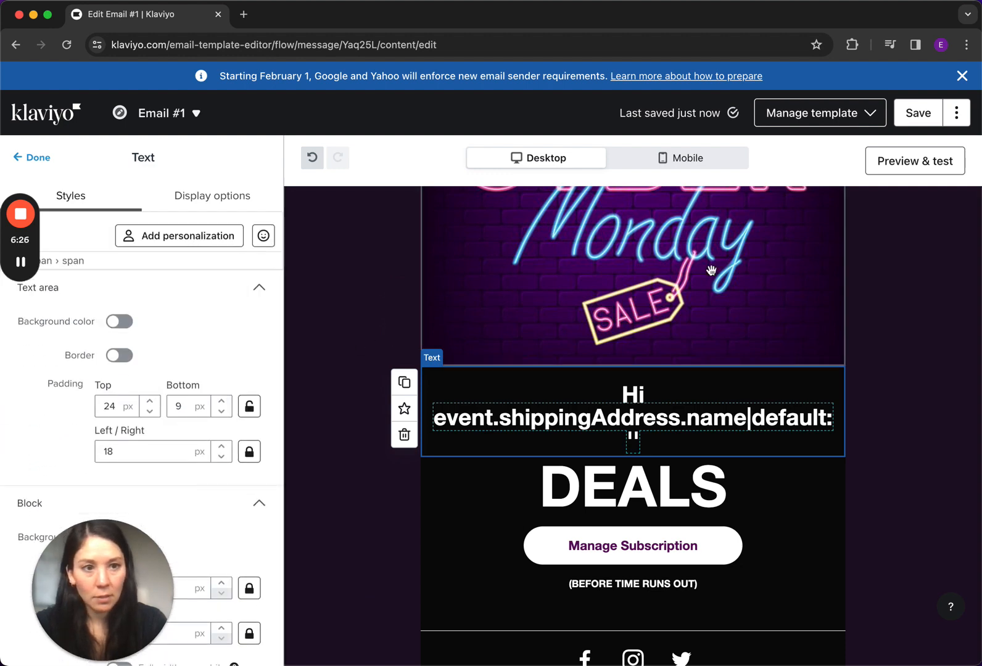
Preview the email with the recent event's data to check the personalised greeting and the Manage Subscription button
{"action": "left_click", "coordinate": [916, 172]}
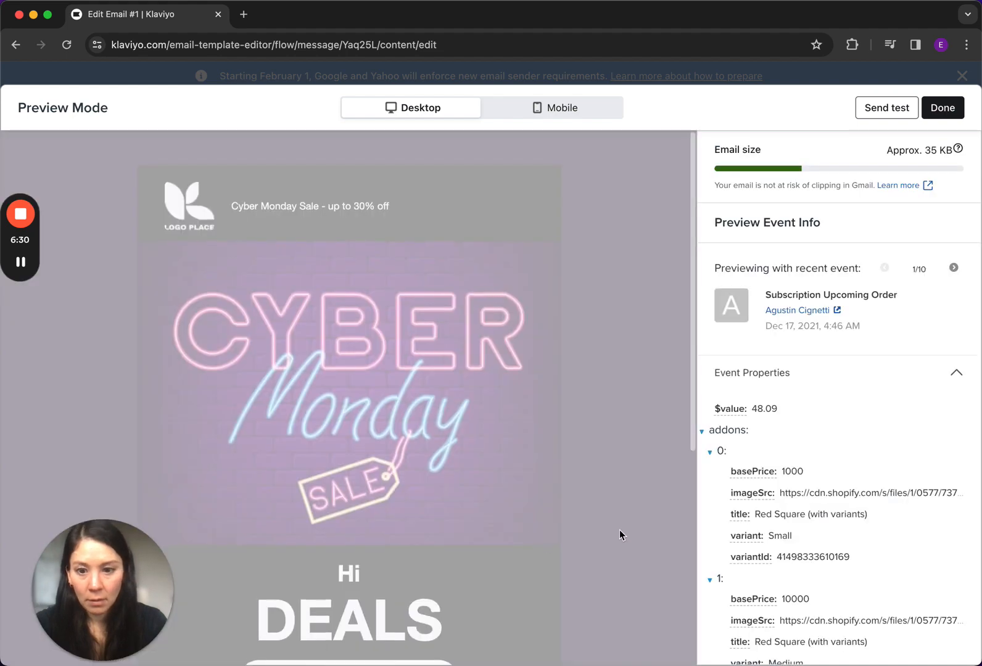
{"action": "scroll", "coordinate": [619, 532], "scroll_direction": "down", "scroll_amount": 3}
{"action": "scroll", "coordinate": [621, 532], "scroll_direction": "down", "scroll_amount": 2}
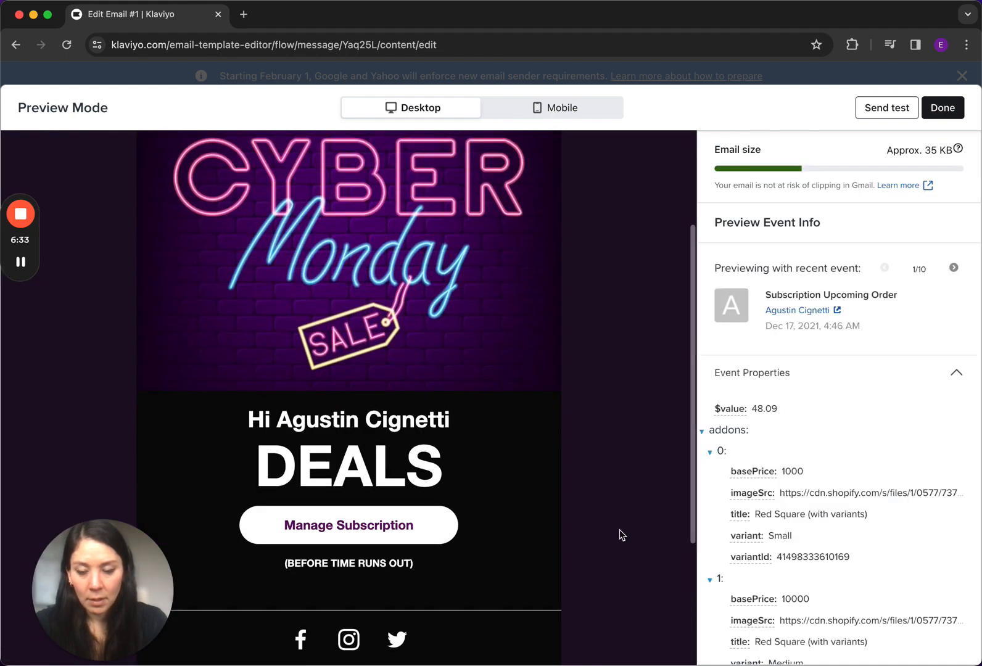
{"action": "scroll", "coordinate": [620, 535], "scroll_direction": "down", "scroll_amount": 1}
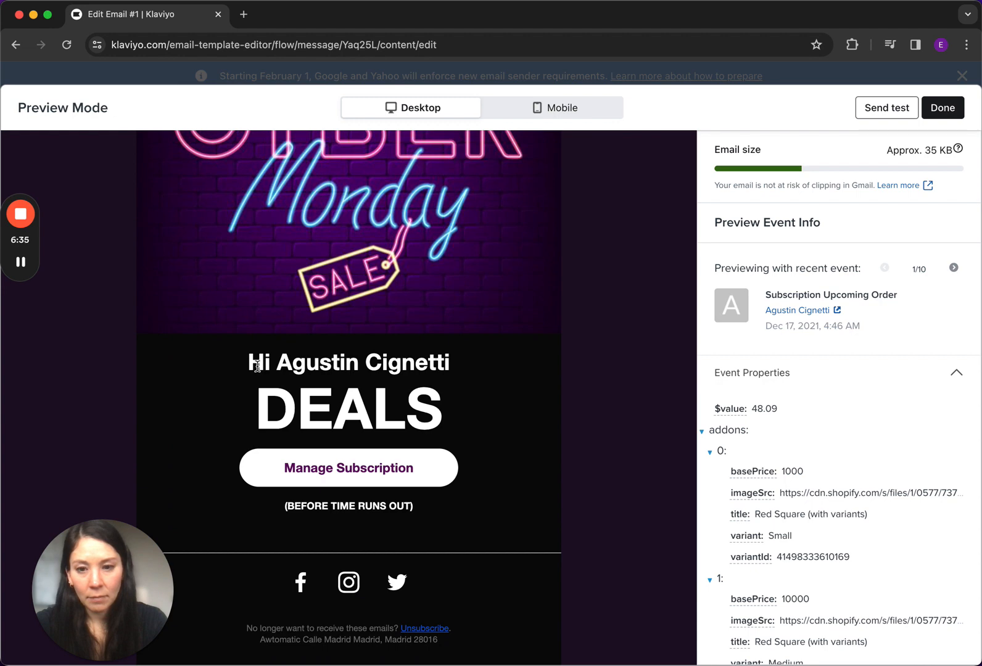